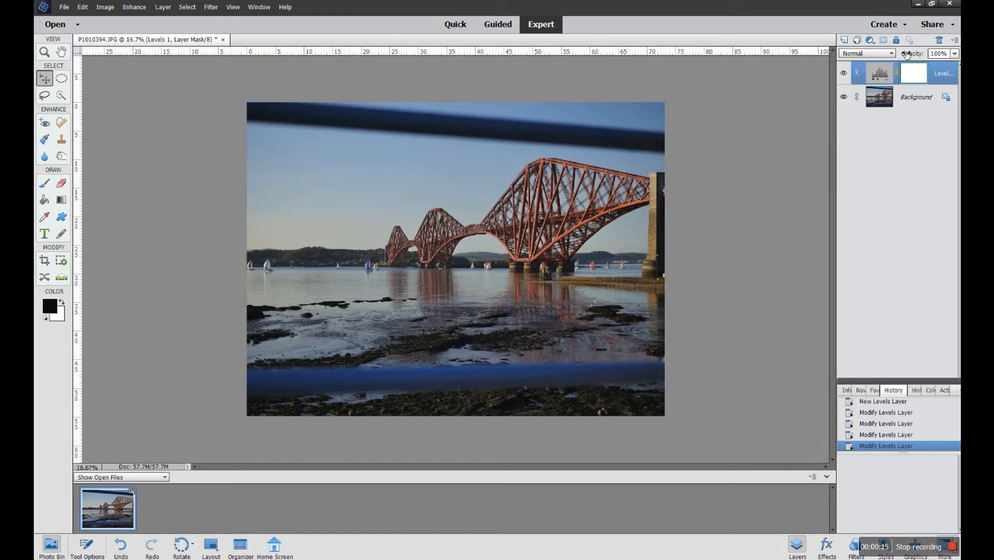
- Open the settings of the existing Levels adjustment layer and place them beside the photo
{"action": "left_click", "coordinate": [869, 43]}
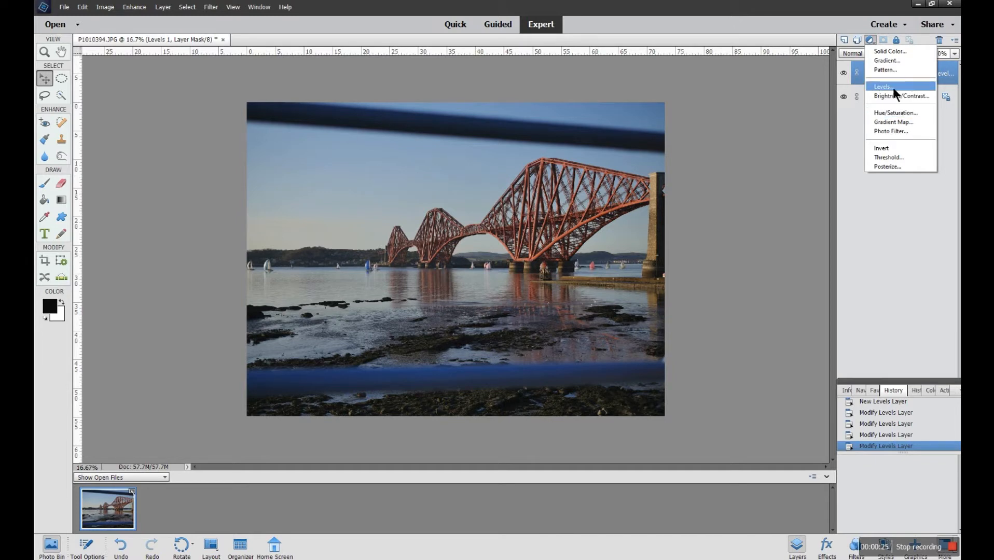
{"action": "left_click", "coordinate": [845, 84]}
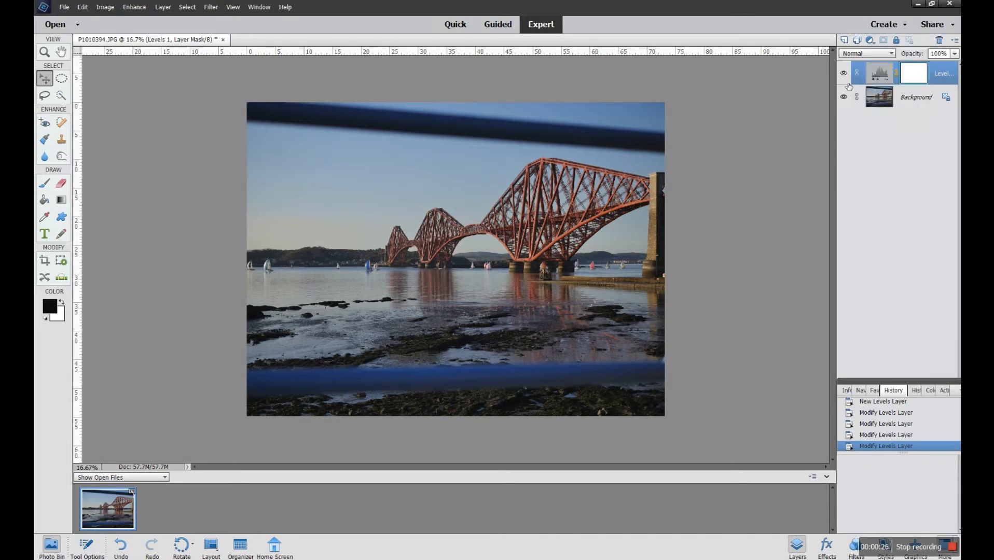
{"action": "double_click", "coordinate": [879, 73]}
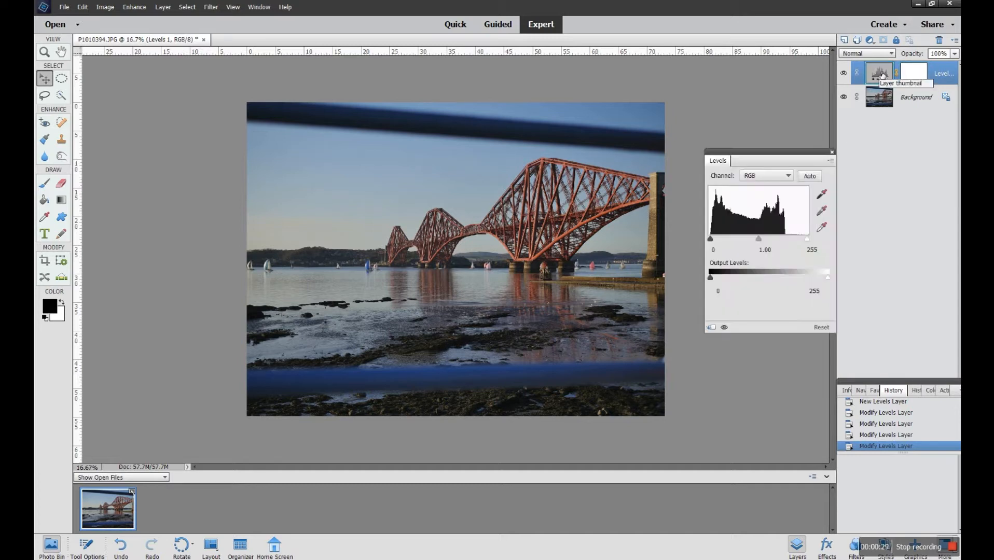
{"action": "left_click_drag", "start_coordinate": [751, 155], "coordinate": [730, 123]}
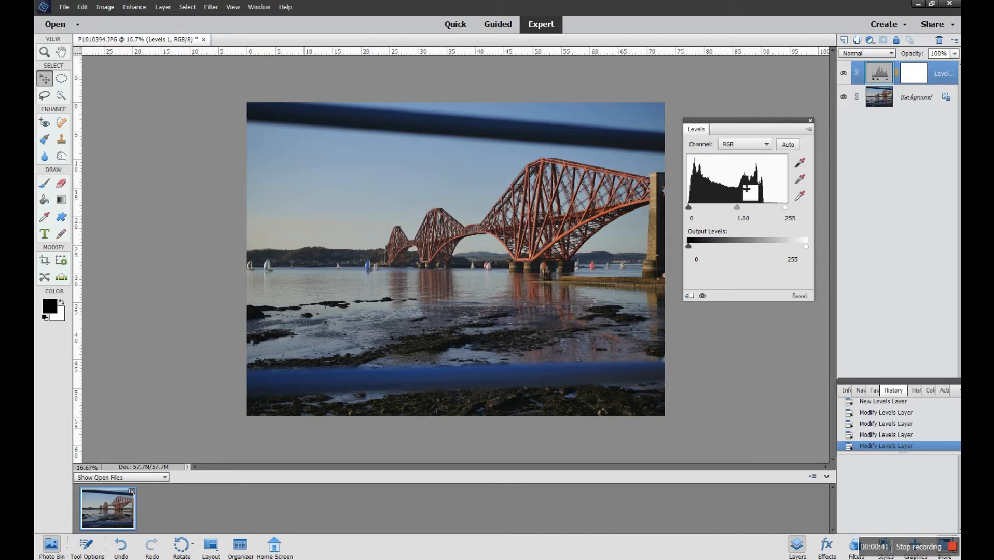
- Compare the Levels histograms of the RGB, Red, Green and Blue channels
{"action": "left_click", "coordinate": [765, 145]}
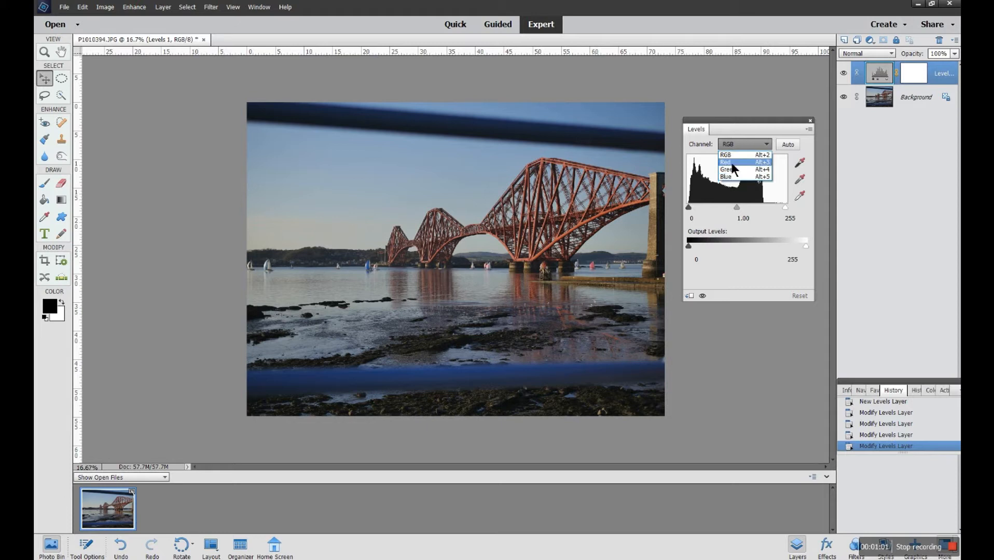
{"action": "left_click", "coordinate": [732, 163]}
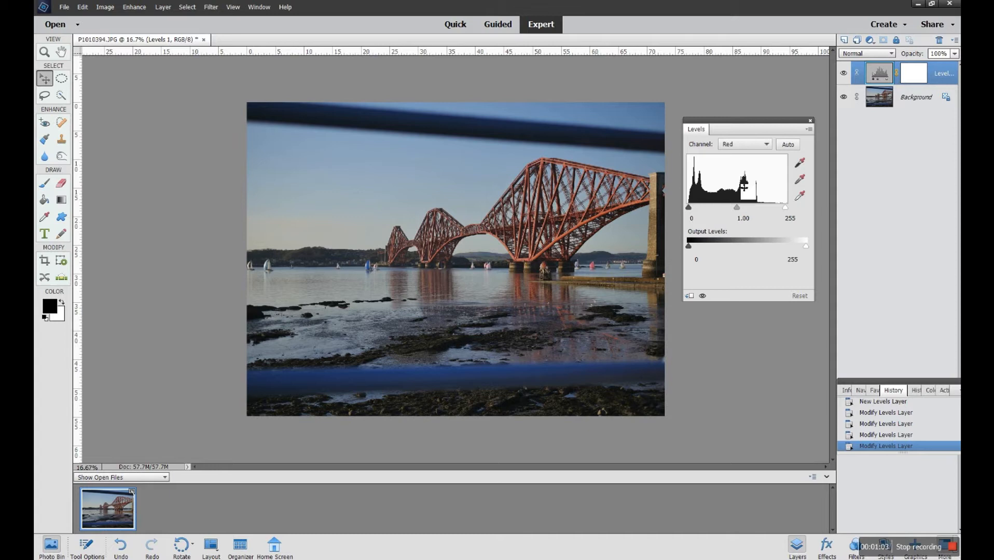
{"action": "left_click", "coordinate": [768, 142]}
{"action": "left_click", "coordinate": [751, 153]}
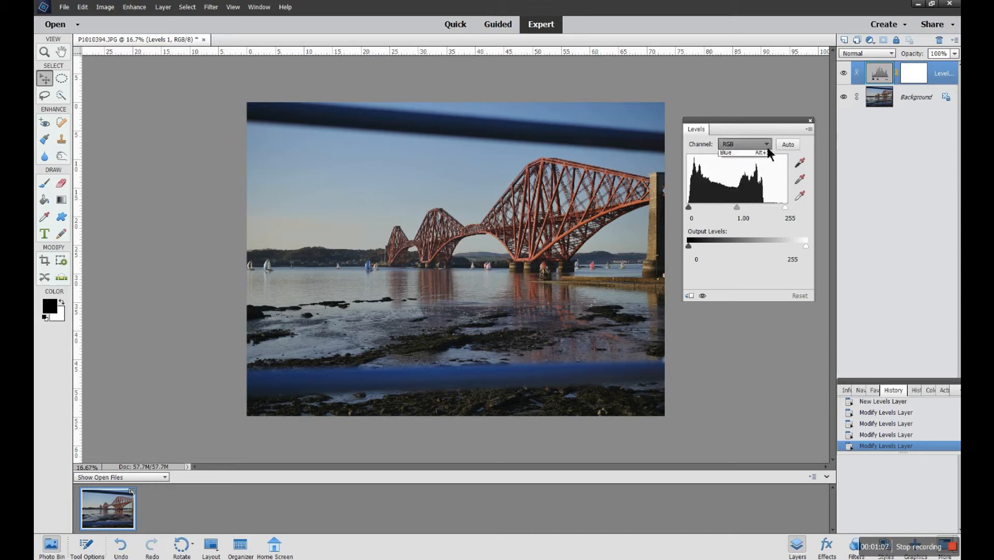
{"action": "left_click", "coordinate": [766, 147]}
{"action": "left_click", "coordinate": [751, 161]}
{"action": "left_click", "coordinate": [764, 145]}
{"action": "left_click", "coordinate": [745, 167]}
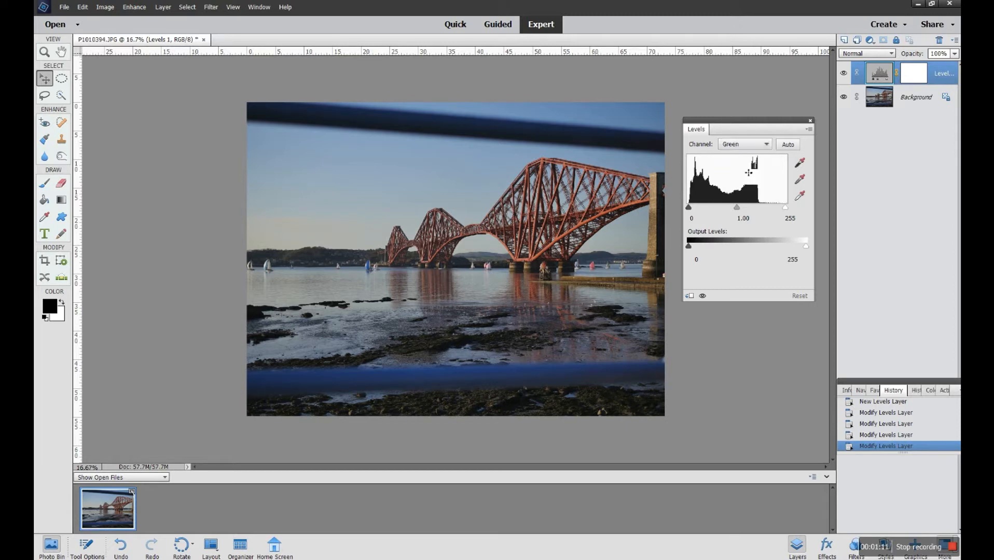
{"action": "left_click", "coordinate": [767, 144]}
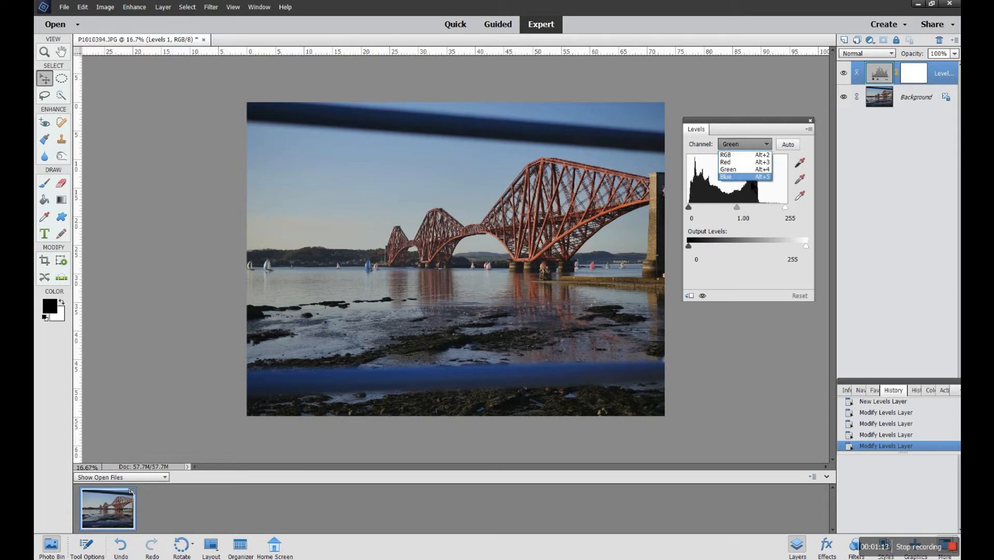
{"action": "left_click", "coordinate": [752, 176]}
- Set the Red channel's input levels to black 13, midtone 1.42 and white 210
{"action": "left_click", "coordinate": [766, 145]}
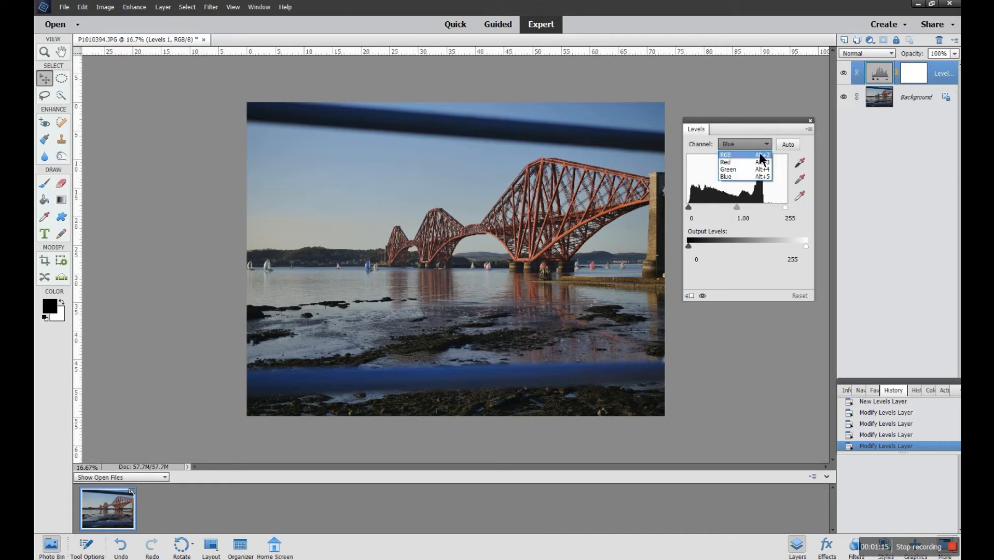
{"action": "left_click", "coordinate": [753, 161]}
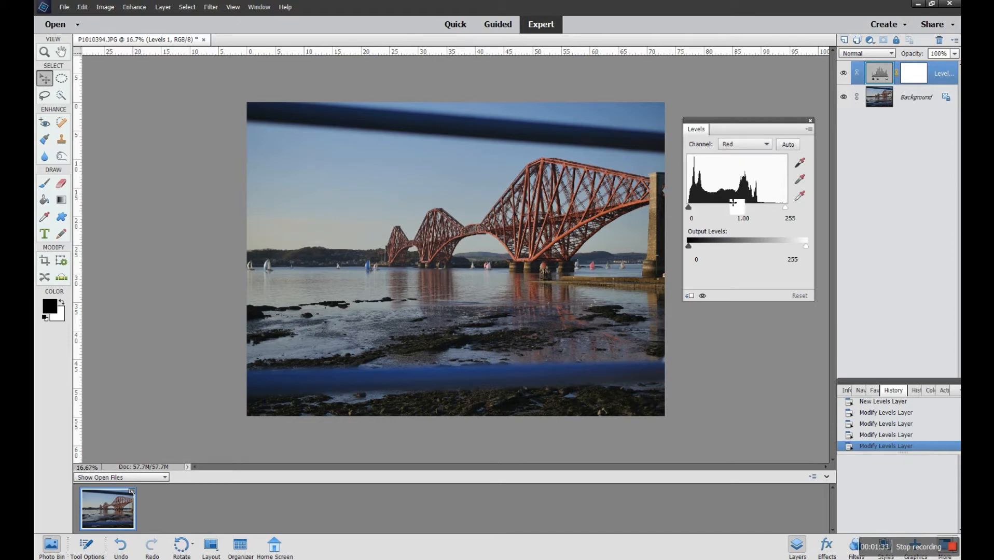
{"action": "left_click_drag", "start_coordinate": [736, 208], "coordinate": [694, 208]}
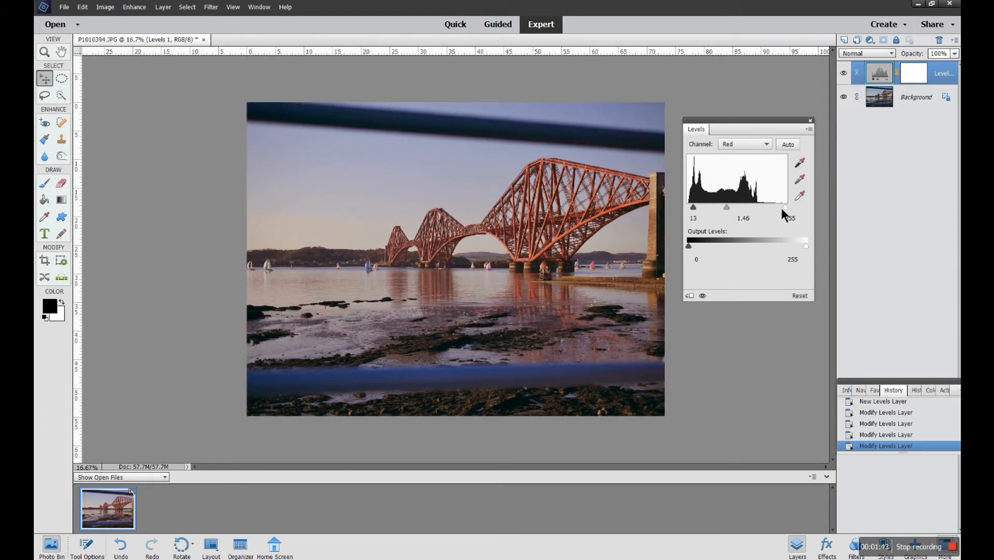
{"action": "left_click_drag", "start_coordinate": [782, 207], "coordinate": [773, 205]}
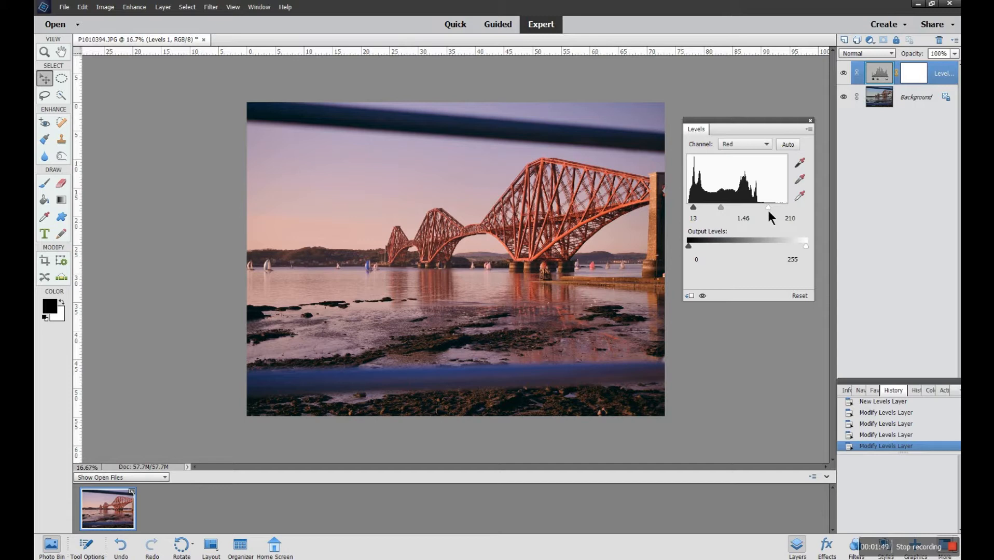
{"action": "left_click_drag", "start_coordinate": [722, 208], "coordinate": [727, 209]}
- Adjust the Blue channel's shadow, midtone and highlight input levels
{"action": "left_click", "coordinate": [762, 141]}
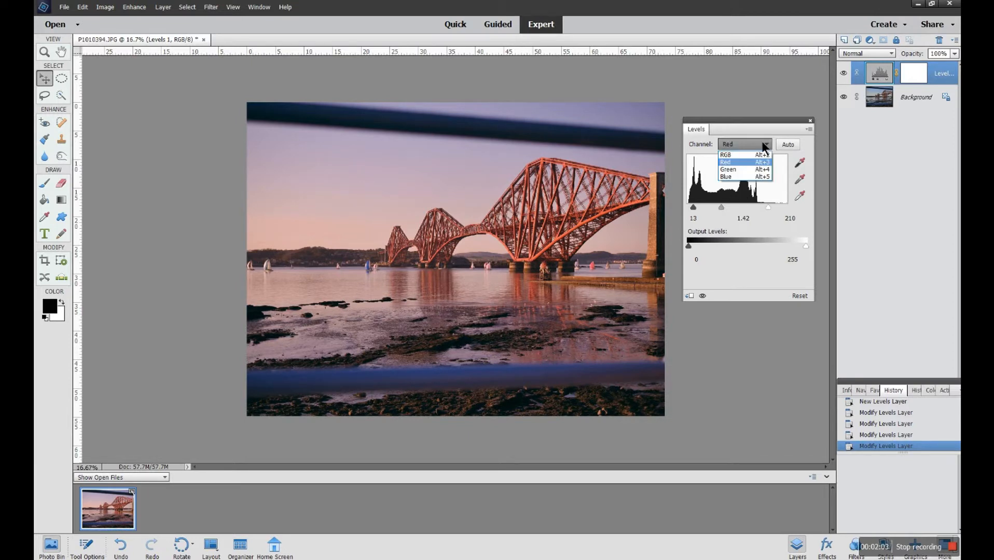
{"action": "left_click", "coordinate": [743, 177]}
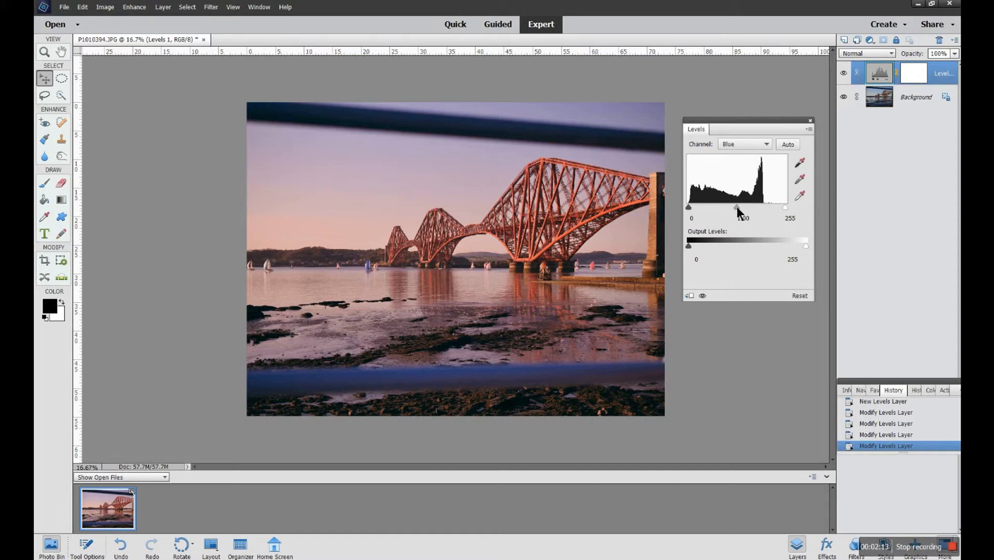
{"action": "left_click_drag", "start_coordinate": [737, 208], "coordinate": [695, 206]}
{"action": "mouse_move", "coordinate": [783, 208]}
{"action": "left_mouse_down"}
{"action": "mouse_move", "coordinate": [766, 206]}
{"action": "mouse_move", "coordinate": [777, 206]}
{"action": "left_mouse_up"}
- Set the combined RGB channel's input levels to midtone 0.83 and black 9
{"action": "left_click", "coordinate": [762, 143]}
{"action": "left_click", "coordinate": [741, 154]}
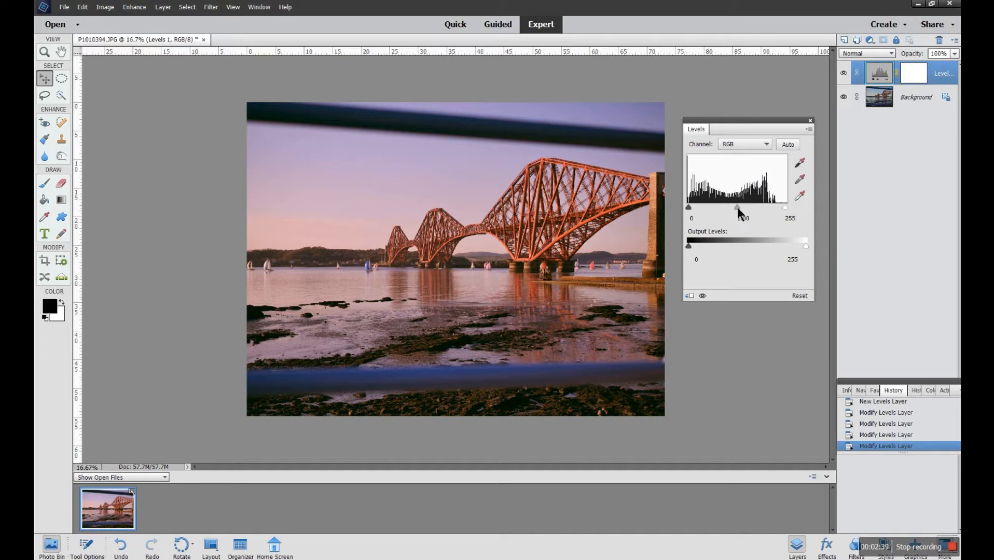
{"action": "left_click_drag", "start_coordinate": [736, 207], "coordinate": [742, 208]}
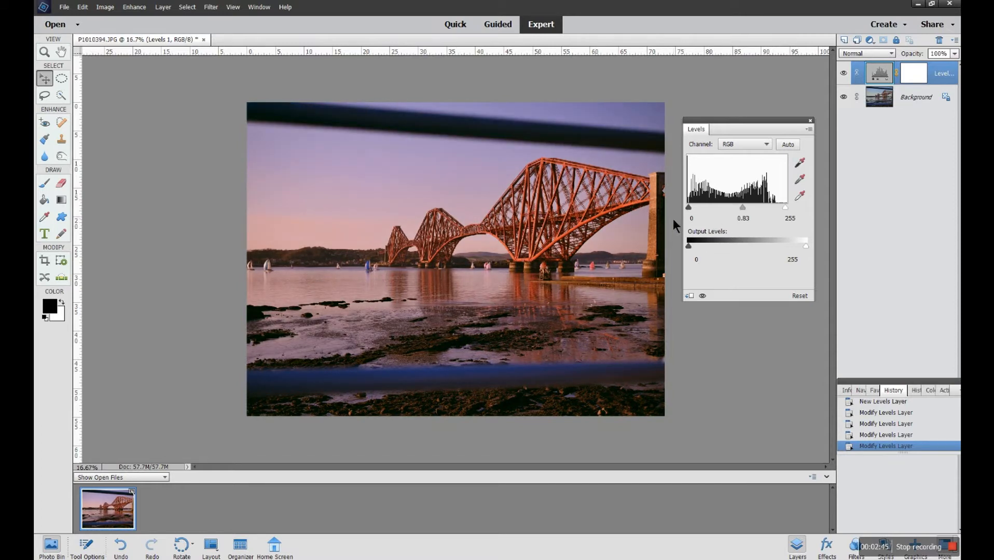
{"action": "left_click_drag", "start_coordinate": [689, 207], "coordinate": [690, 208]}
- Toggle the Levels adjustment off and on to compare the photo before and after the colour change
{"action": "left_click", "coordinate": [703, 296]}
{"action": "left_click", "coordinate": [703, 296]}
{"action": "left_click", "coordinate": [702, 296]}
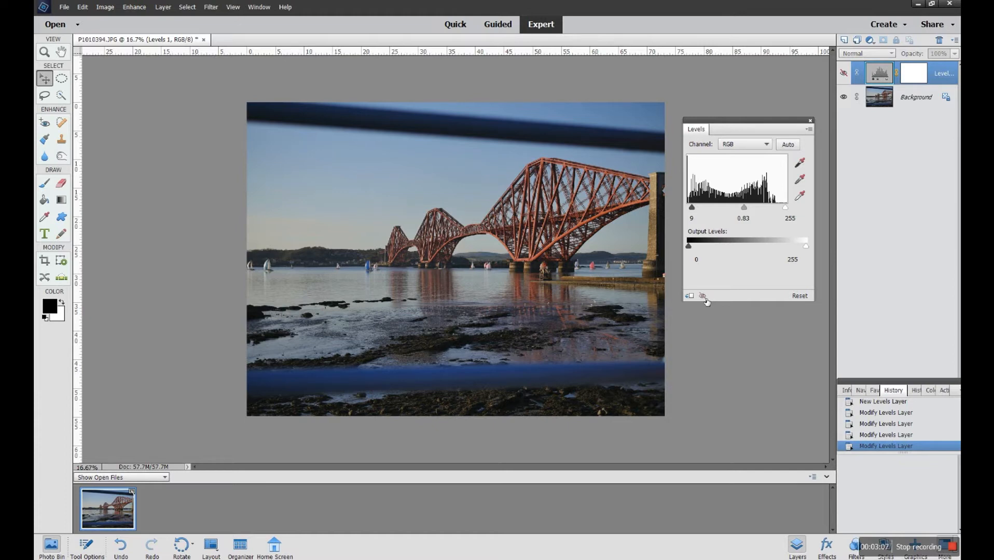
{"action": "left_click", "coordinate": [703, 296]}
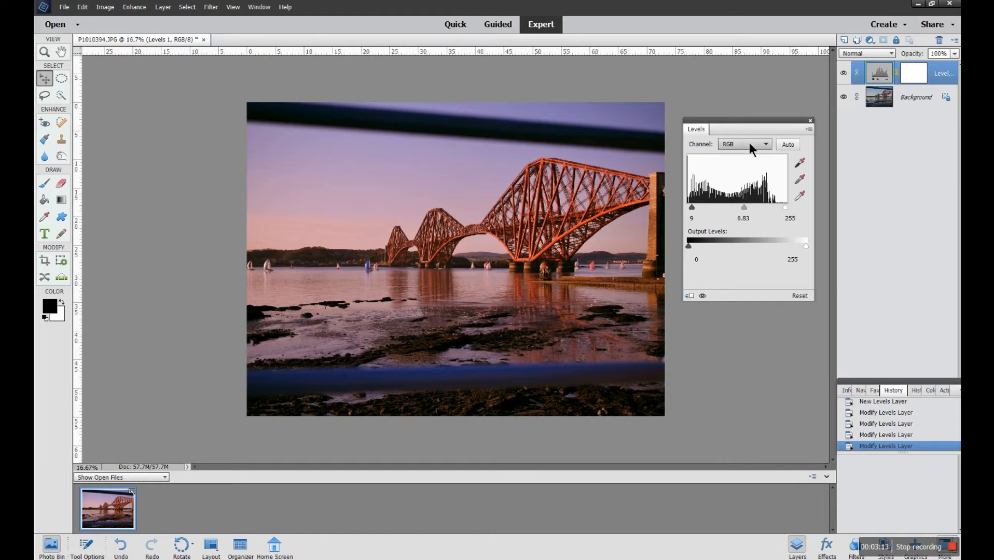
{"action": "left_click", "coordinate": [770, 145]}
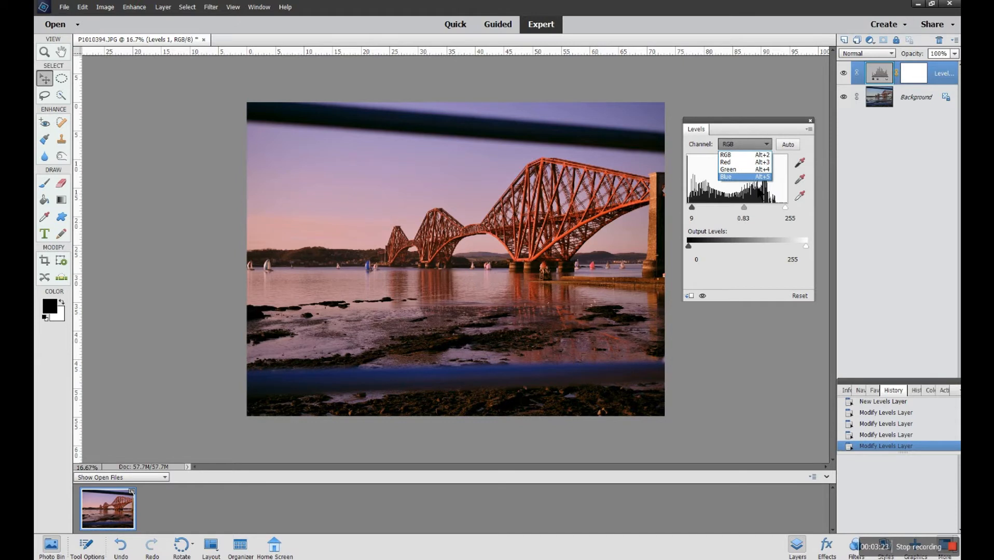
{"action": "left_click", "coordinate": [765, 124]}
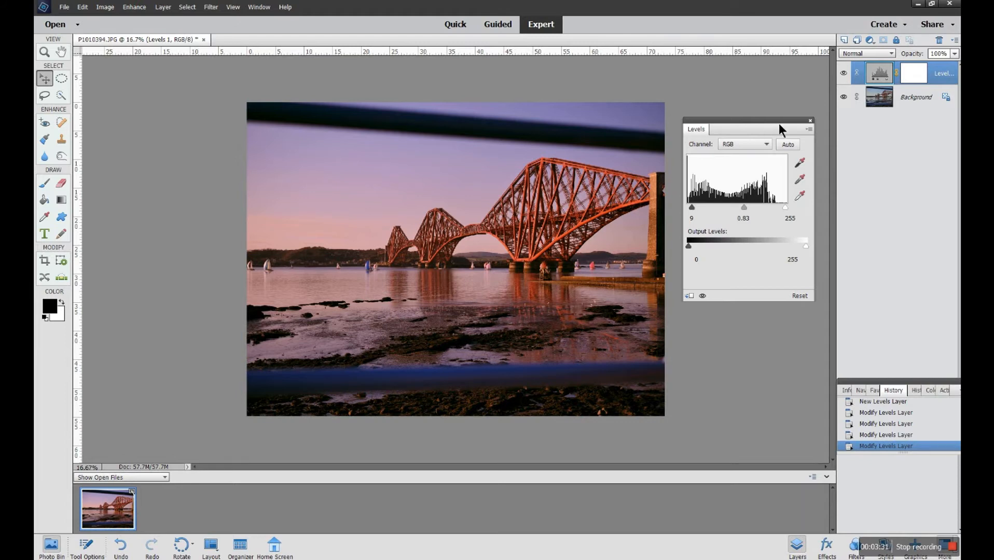
- Add a Gradient Map adjustment layer directly above the Background and hide the Levels layer
{"action": "left_click", "coordinate": [914, 100]}
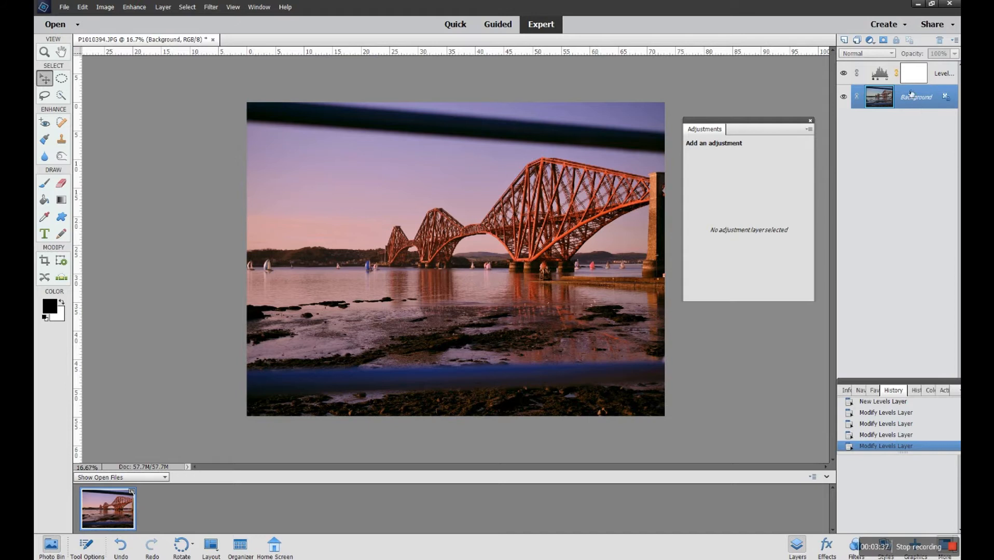
{"action": "left_click", "coordinate": [870, 40]}
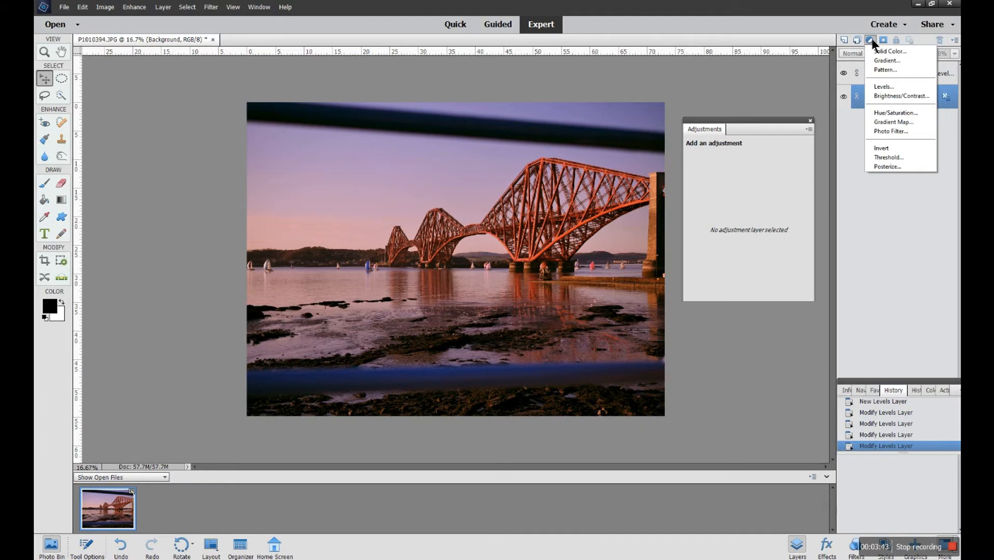
{"action": "left_click", "coordinate": [888, 122]}
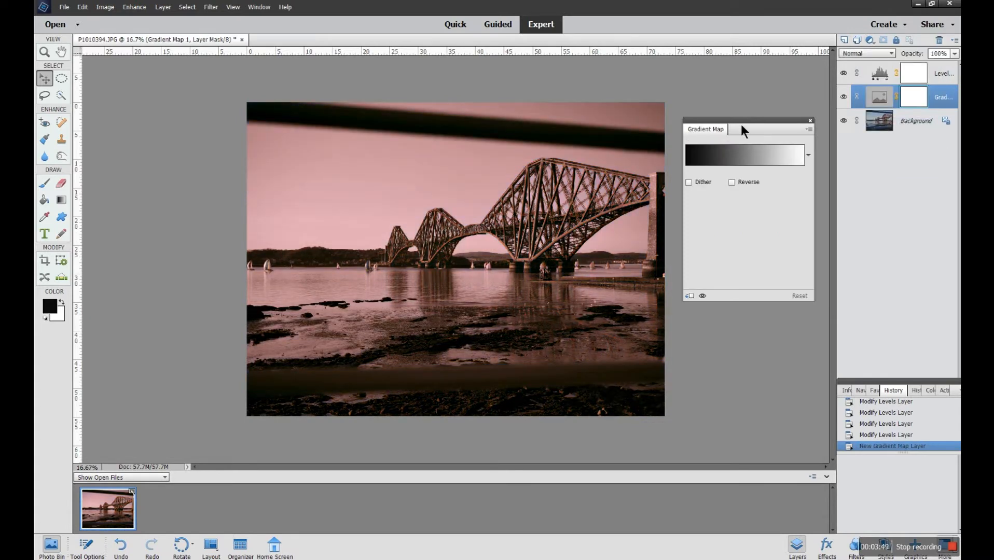
{"action": "left_click", "coordinate": [844, 74]}
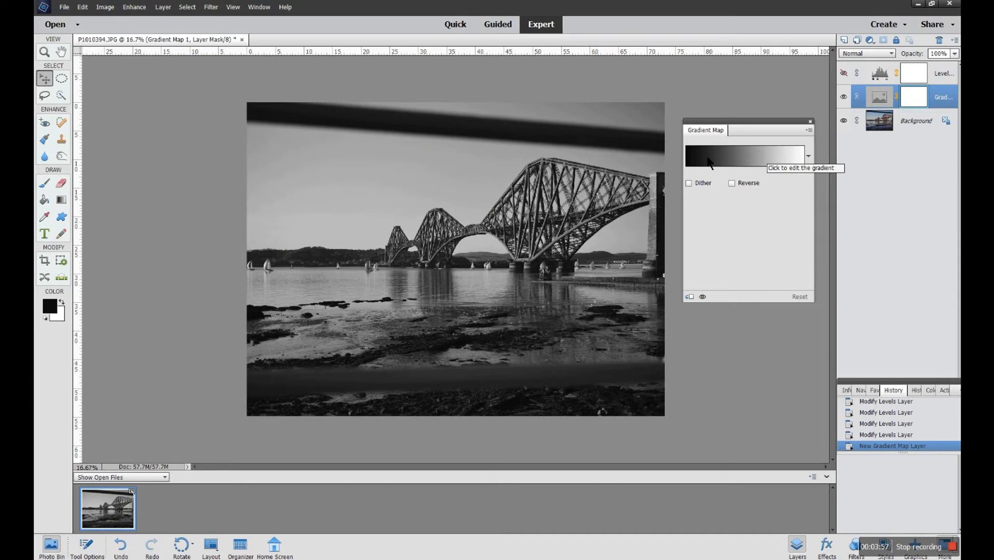
- Edit the gradient map's gradient, moving the white stop to 94% and the black stop to 4%
{"action": "left_click", "coordinate": [734, 161]}
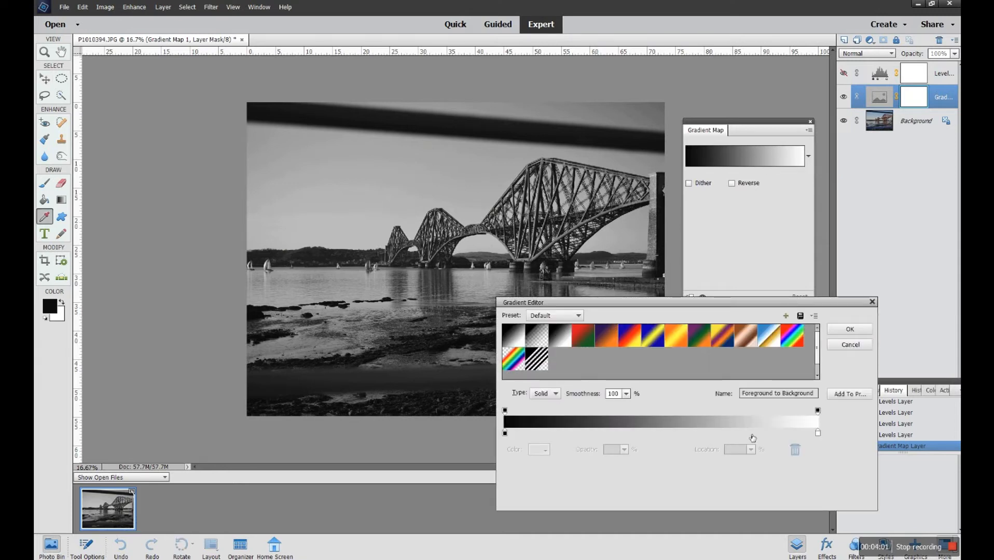
{"action": "mouse_move", "coordinate": [505, 436]}
{"action": "left_mouse_down"}
{"action": "mouse_move", "coordinate": [529, 440]}
{"action": "mouse_move", "coordinate": [504, 438]}
{"action": "left_mouse_up"}
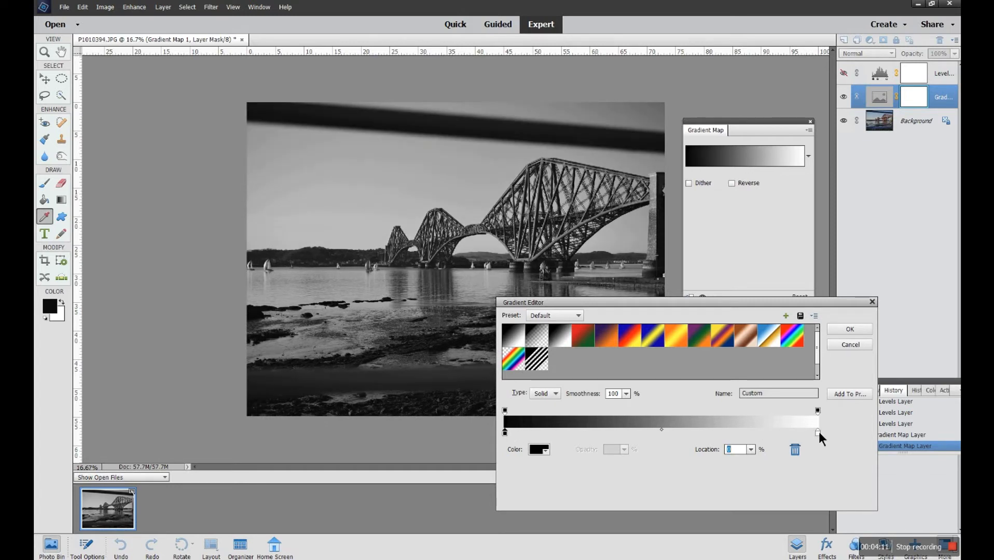
{"action": "left_click_drag", "start_coordinate": [819, 434], "coordinate": [798, 433]}
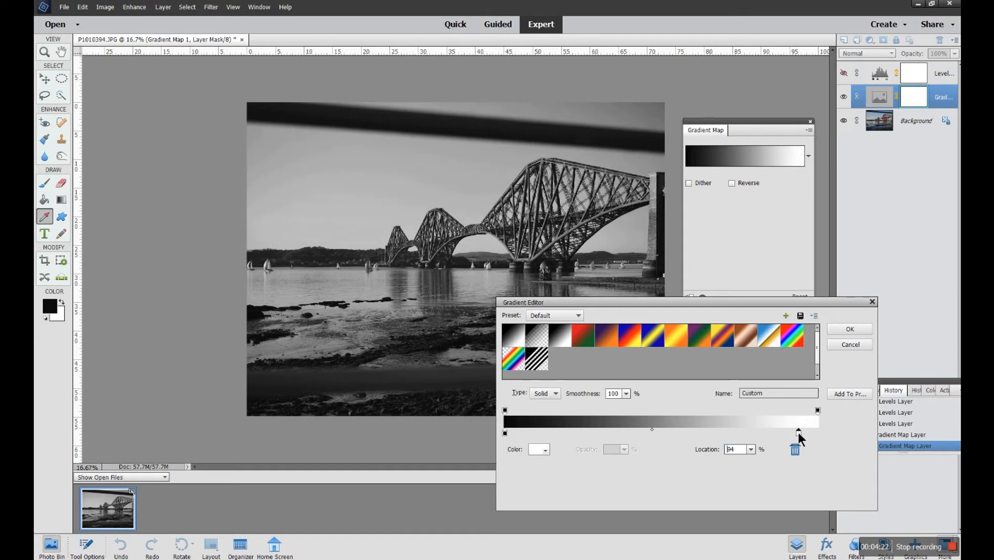
{"action": "left_click", "coordinate": [505, 433]}
{"action": "left_click_drag", "start_coordinate": [506, 435], "coordinate": [516, 434]}
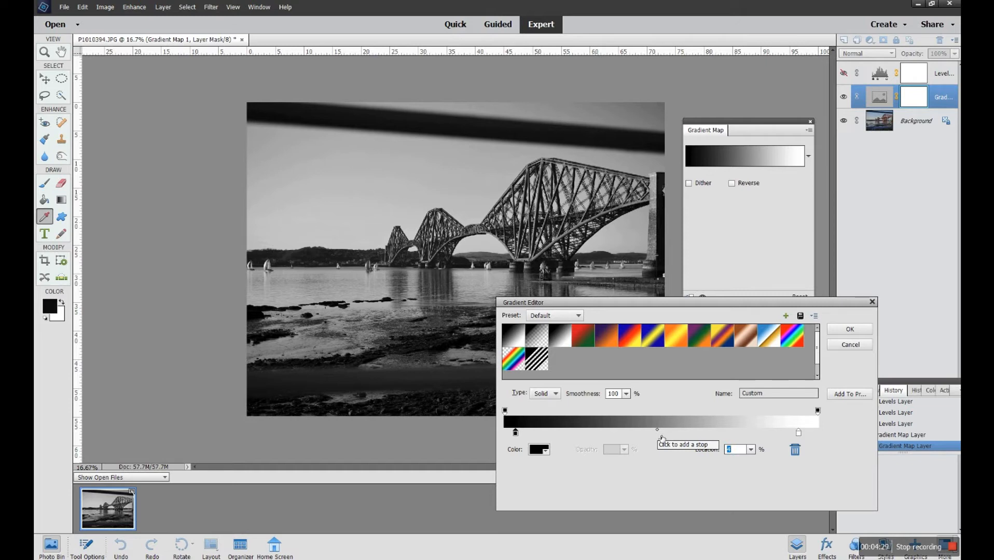
- Add a second black stop at 14% to the gradient and accept the edited gradient
{"action": "left_click_drag", "start_coordinate": [657, 433], "coordinate": [548, 433]}
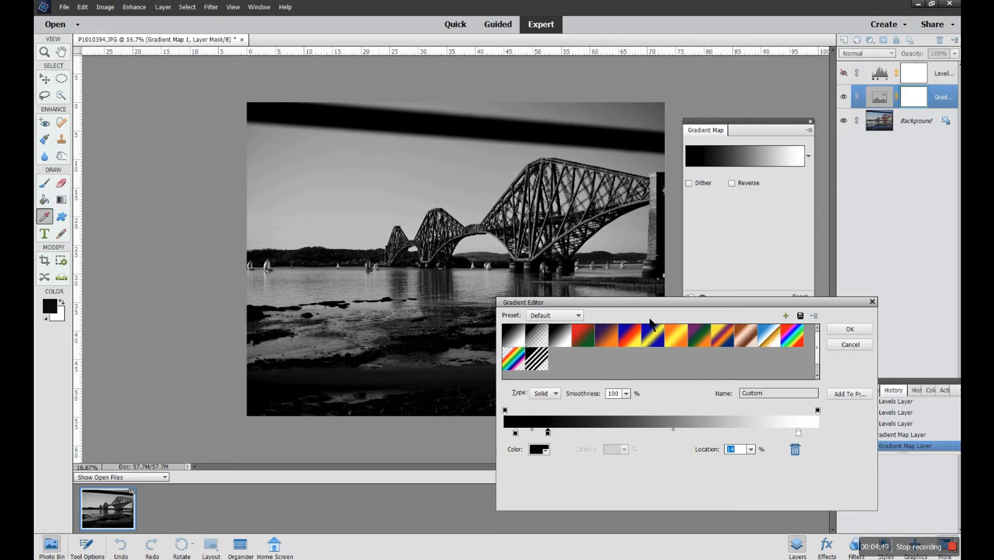
{"action": "left_click_drag", "start_coordinate": [641, 302], "coordinate": [638, 329]}
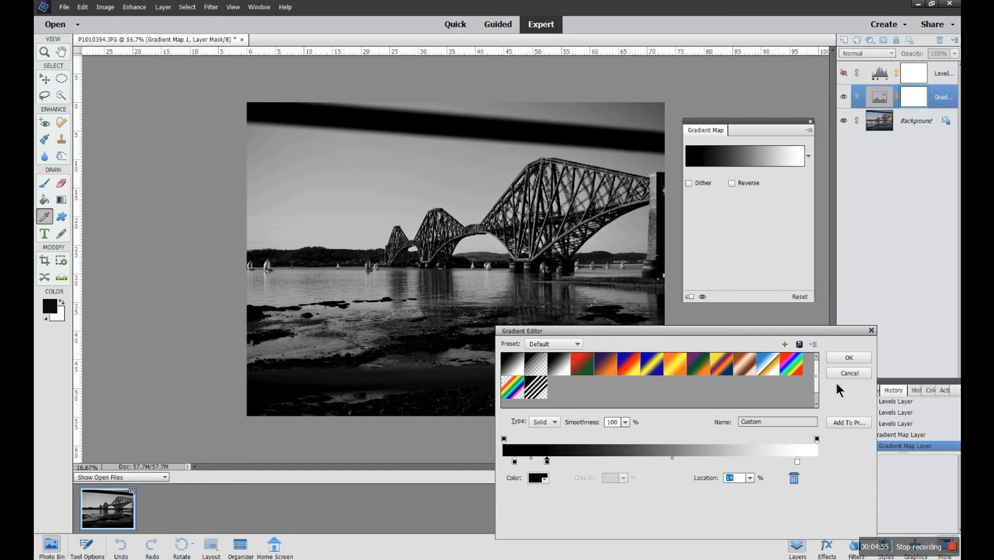
{"action": "left_click", "coordinate": [844, 359]}
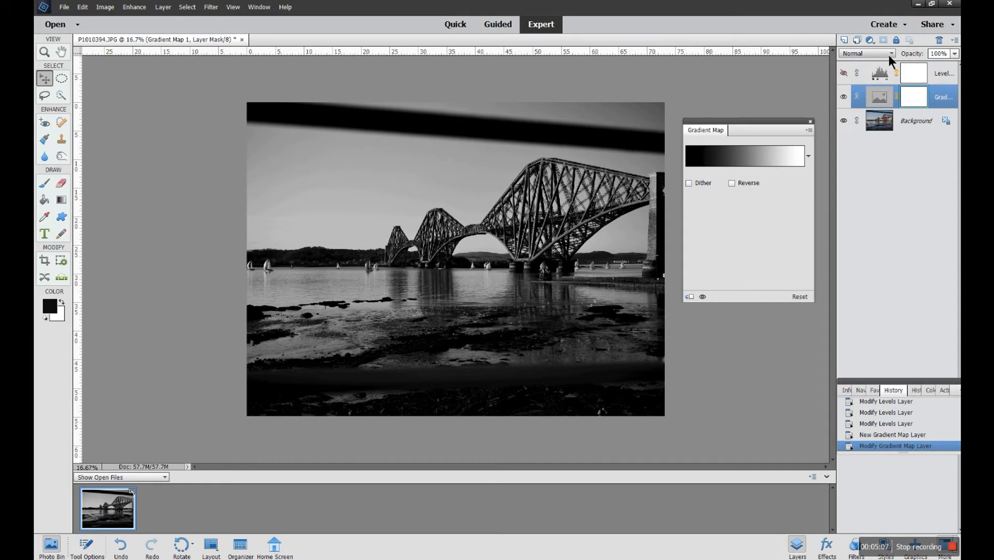
- Add a Levels adjustment layer above the Gradient Map, try midtone shifts in the Red channel and return its midtone to 1.00
{"action": "left_click", "coordinate": [869, 40]}
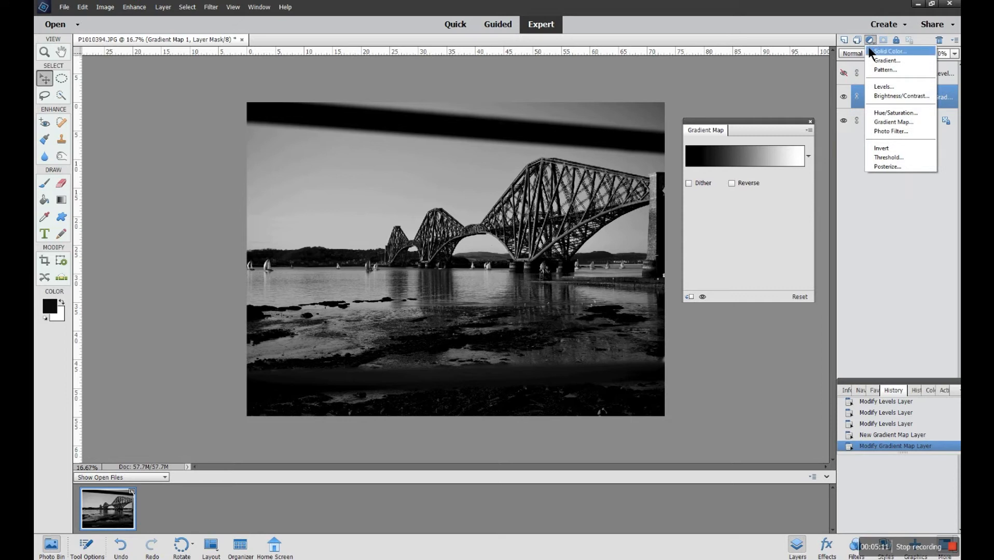
{"action": "left_click", "coordinate": [879, 85]}
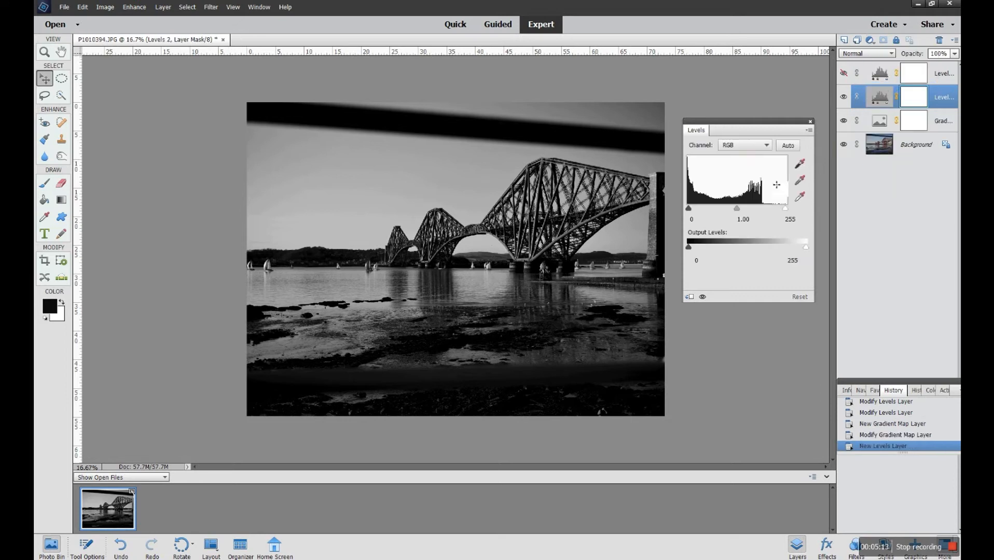
{"action": "left_click", "coordinate": [767, 146]}
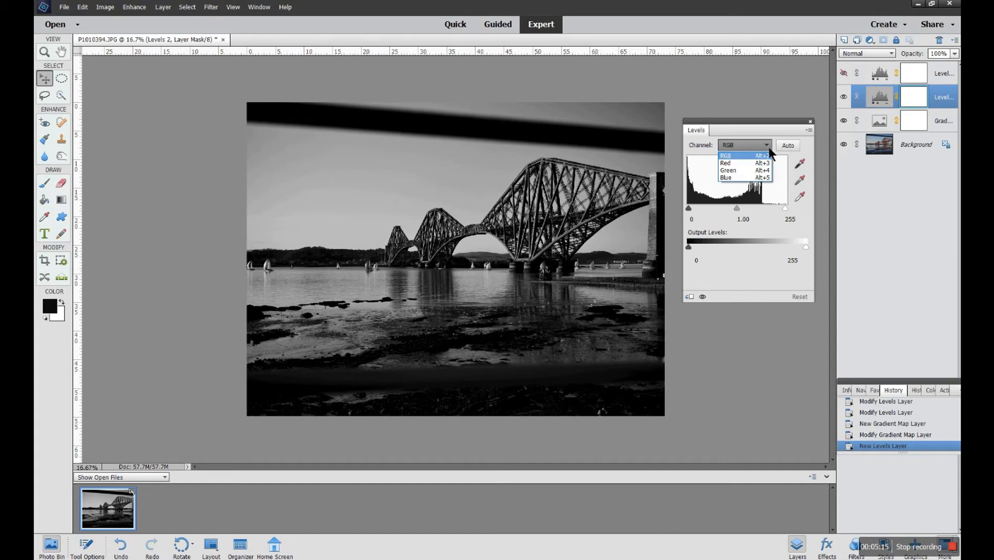
{"action": "left_click", "coordinate": [744, 162]}
{"action": "mouse_move", "coordinate": [737, 208]}
{"action": "left_mouse_down"}
{"action": "mouse_move", "coordinate": [750, 205]}
{"action": "mouse_move", "coordinate": [729, 210]}
{"action": "left_mouse_up"}
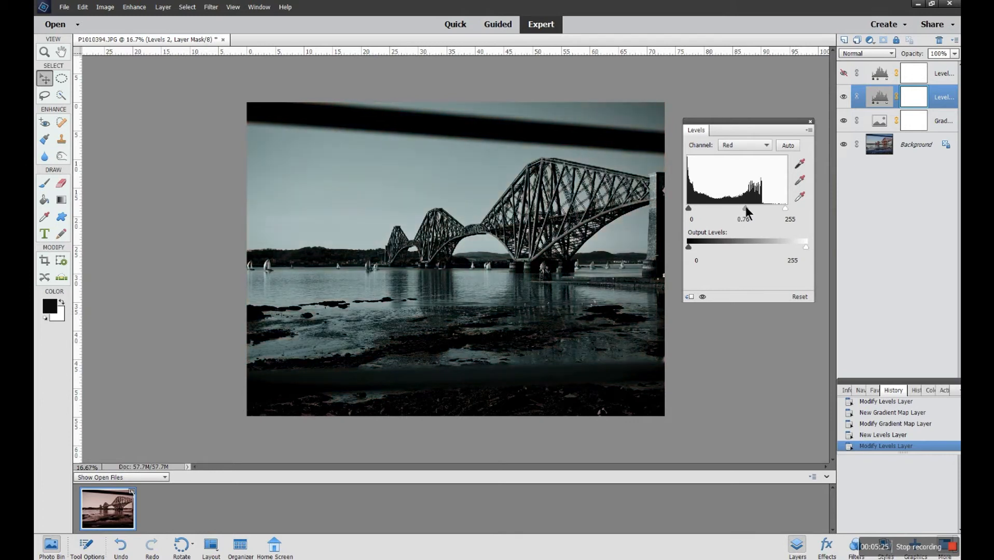
{"action": "left_click_drag", "start_coordinate": [749, 206], "coordinate": [734, 206]}
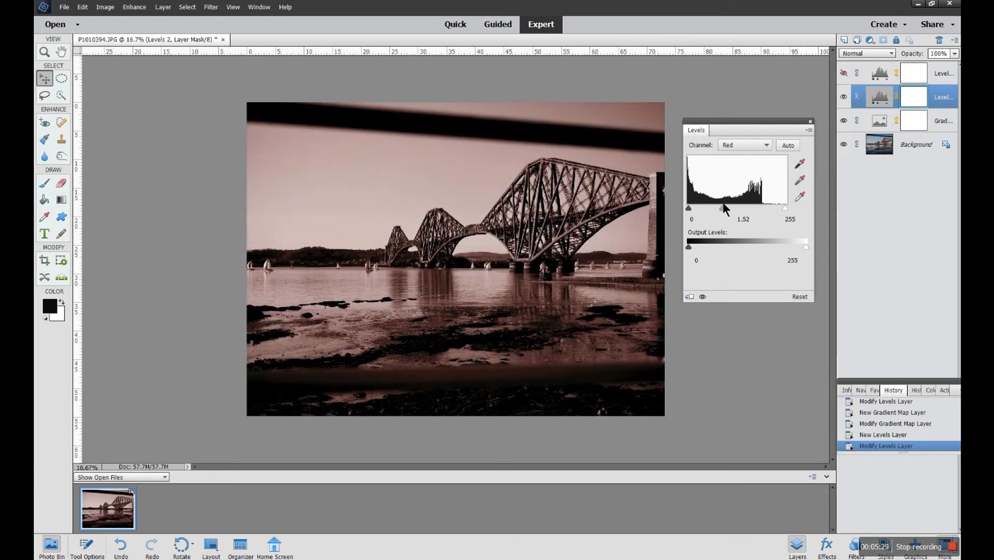
{"action": "left_click_drag", "start_coordinate": [725, 206], "coordinate": [723, 206]}
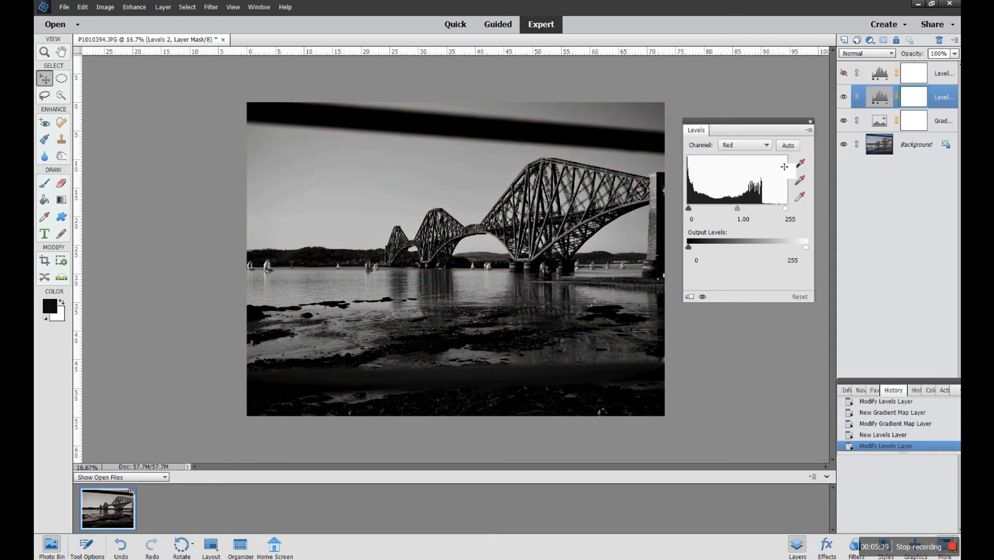
- Try different midtone shifts in the Blue channel of the new Levels layer and settle on 0.53
{"action": "left_click", "coordinate": [766, 145]}
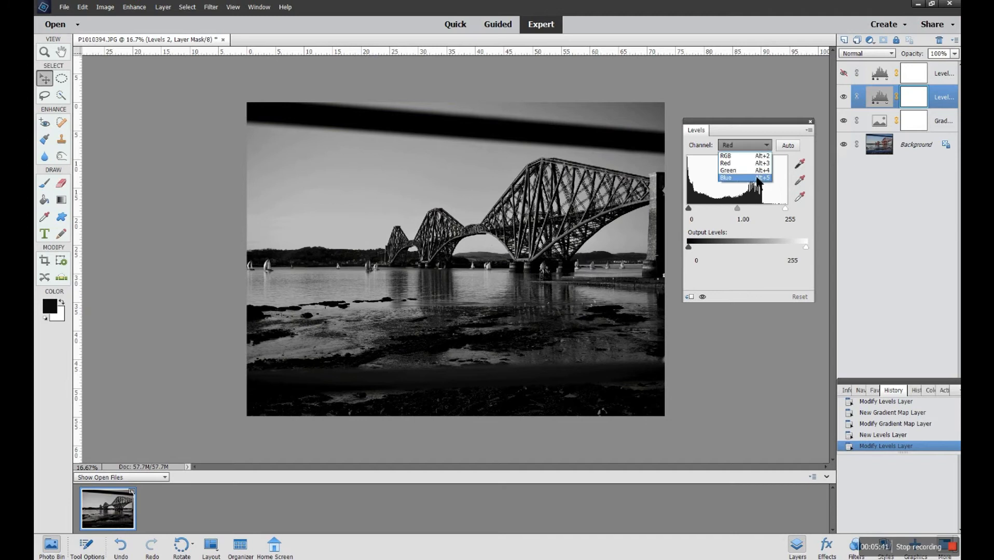
{"action": "left_click", "coordinate": [761, 178]}
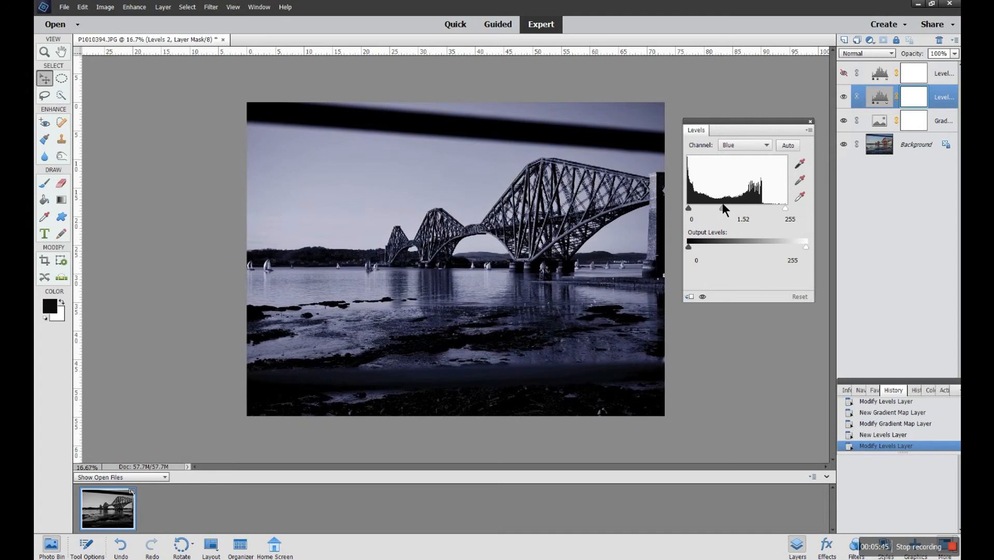
{"action": "left_click_drag", "start_coordinate": [720, 204], "coordinate": [721, 208]}
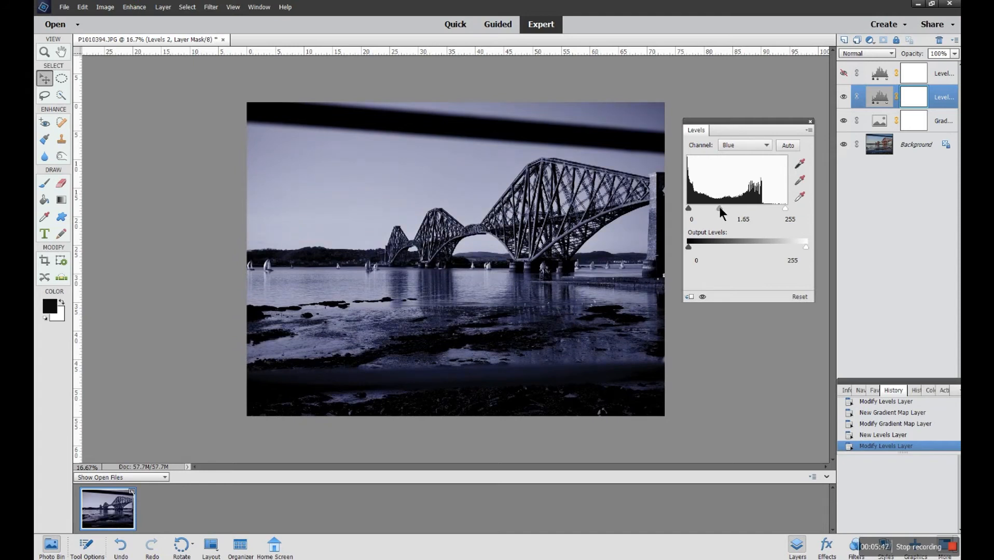
{"action": "left_click_drag", "start_coordinate": [718, 209], "coordinate": [718, 211]}
{"action": "left_click_drag", "start_coordinate": [714, 210], "coordinate": [725, 209]}
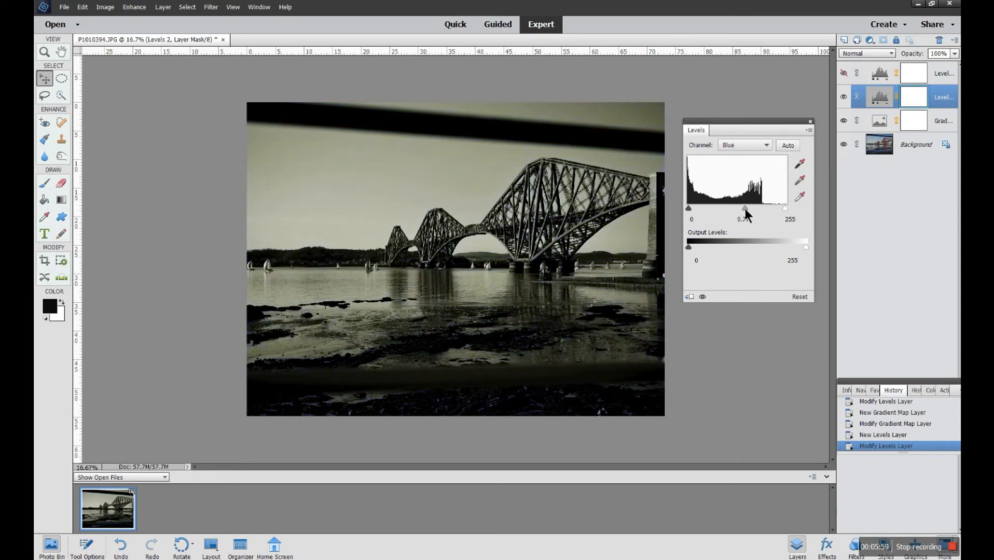
{"action": "left_click_drag", "start_coordinate": [750, 209], "coordinate": [751, 209]}
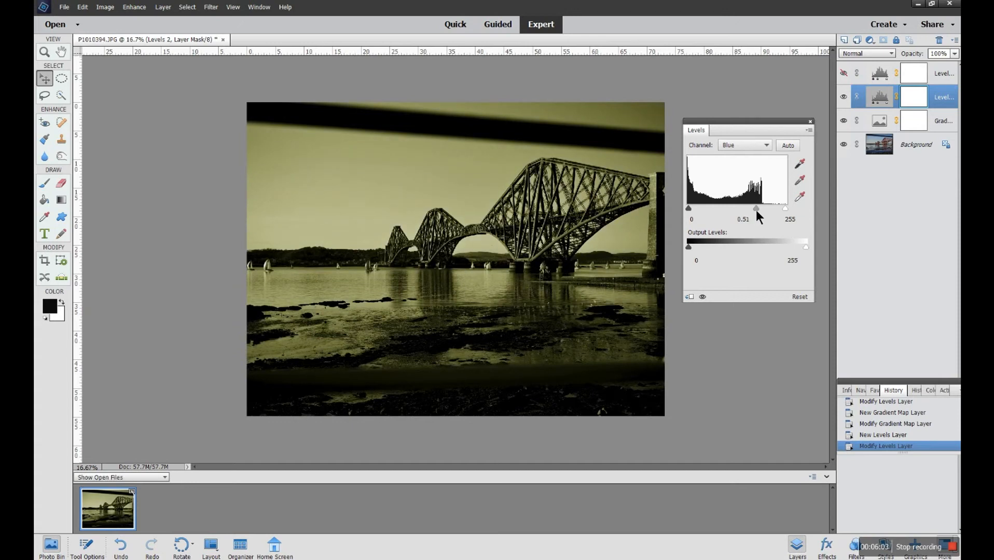
{"action": "left_click_drag", "start_coordinate": [754, 212], "coordinate": [755, 212]}
- Set the Green channel's midtone to 0.72 in the new Levels layer for a sepia tone
{"action": "left_click", "coordinate": [767, 147]}
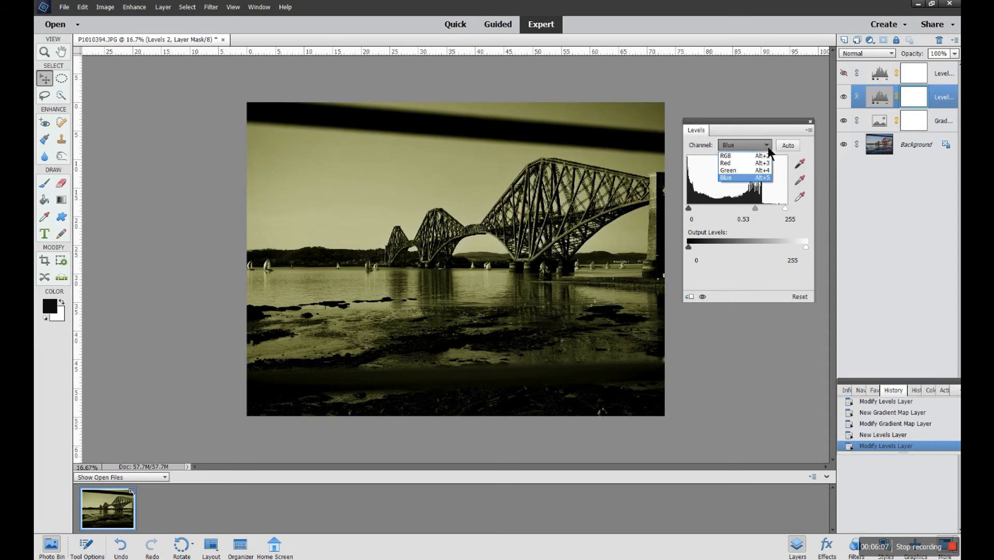
{"action": "left_click", "coordinate": [734, 170]}
{"action": "left_click_drag", "start_coordinate": [734, 208], "coordinate": [747, 206]}
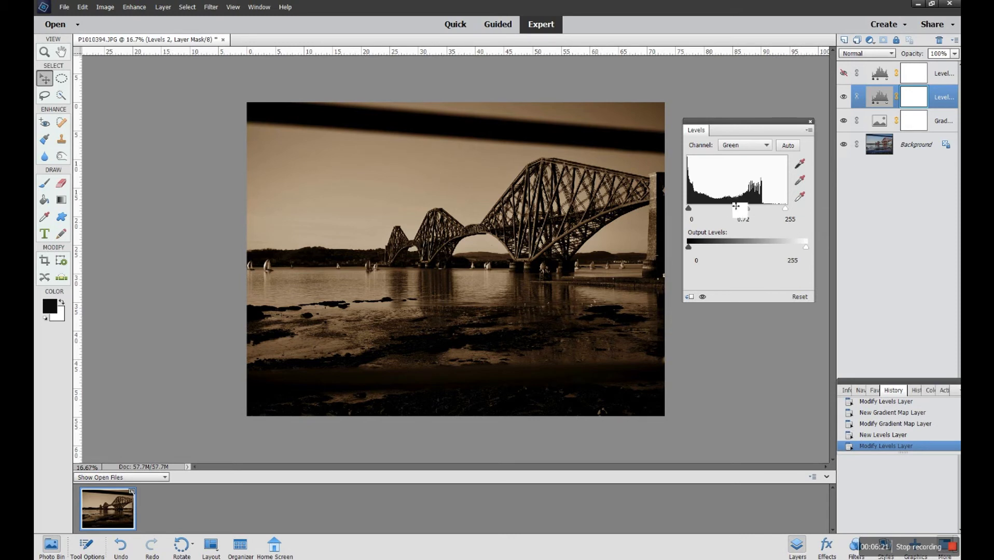
- Adjust the combined RGB input levels to black 11, midtone 1.44 and white 228
{"action": "left_click", "coordinate": [767, 150]}
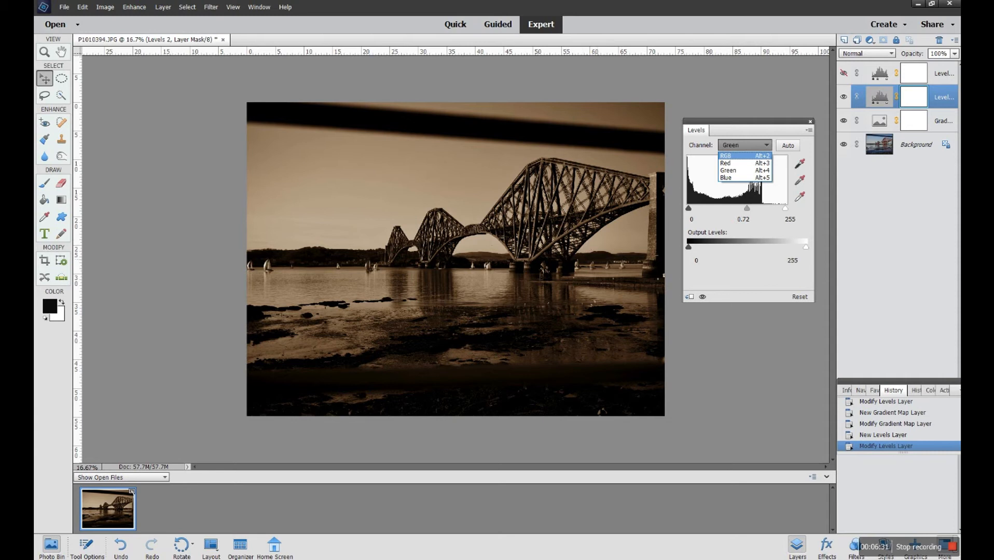
{"action": "left_click", "coordinate": [754, 145]}
{"action": "left_click", "coordinate": [754, 145]}
{"action": "left_click", "coordinate": [739, 156]}
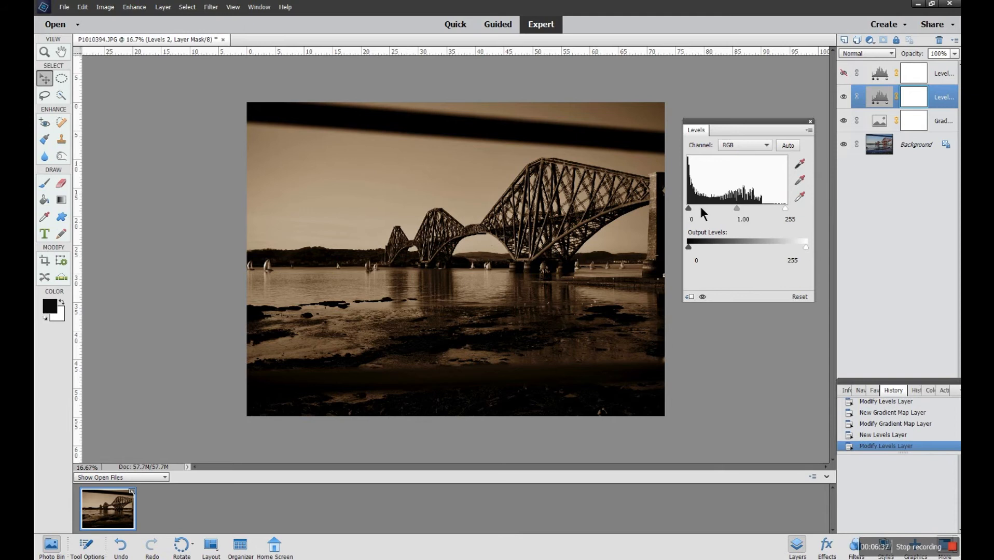
{"action": "left_click_drag", "start_coordinate": [736, 208], "coordinate": [724, 208]}
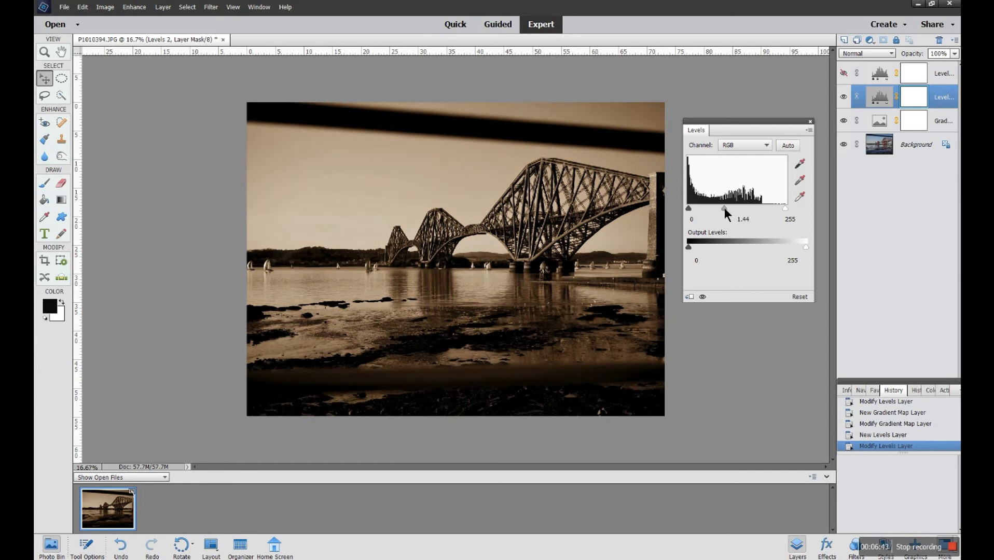
{"action": "left_click_drag", "start_coordinate": [689, 208], "coordinate": [691, 208]}
{"action": "left_click_drag", "start_coordinate": [691, 211], "coordinate": [693, 210]}
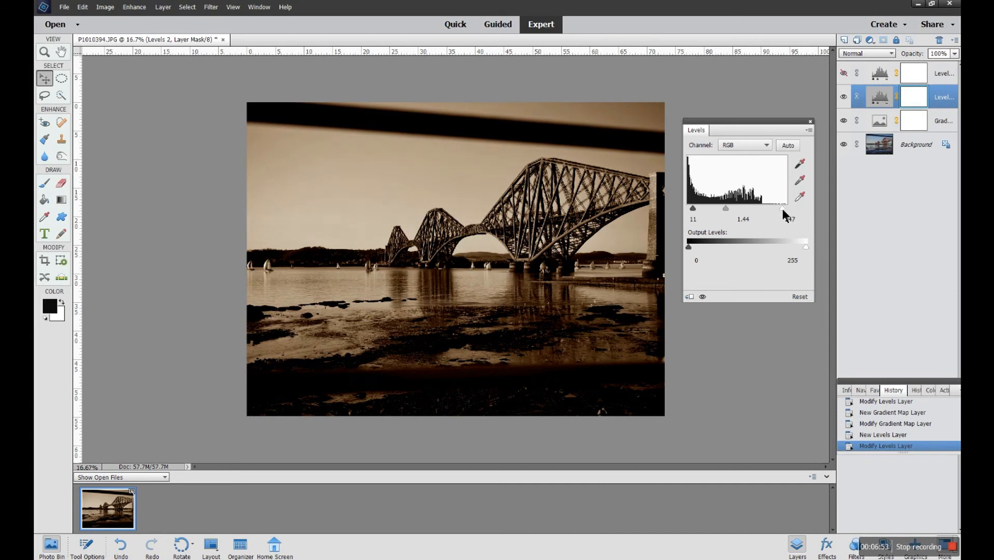
{"action": "left_click_drag", "start_coordinate": [779, 209], "coordinate": [774, 209]}
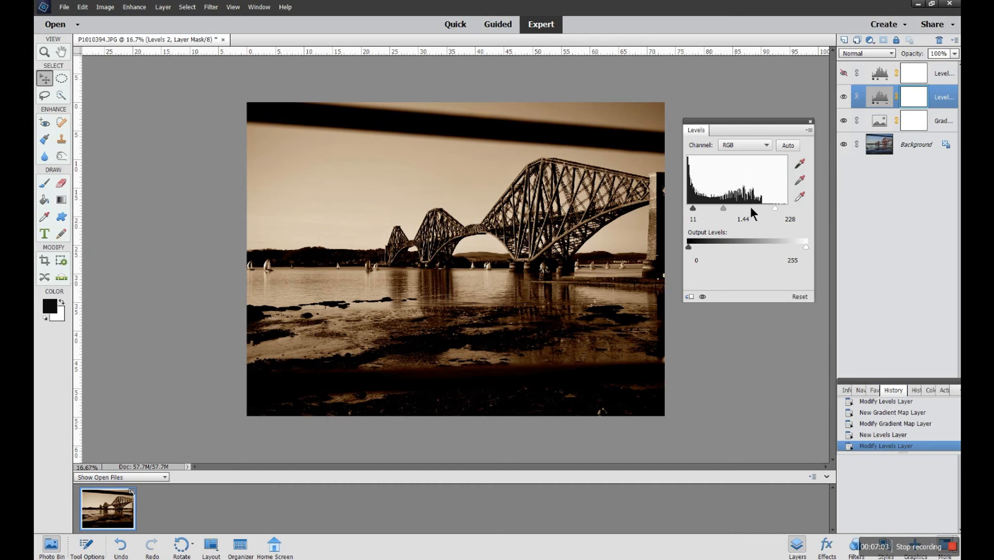
{"action": "left_click", "coordinate": [751, 145]}
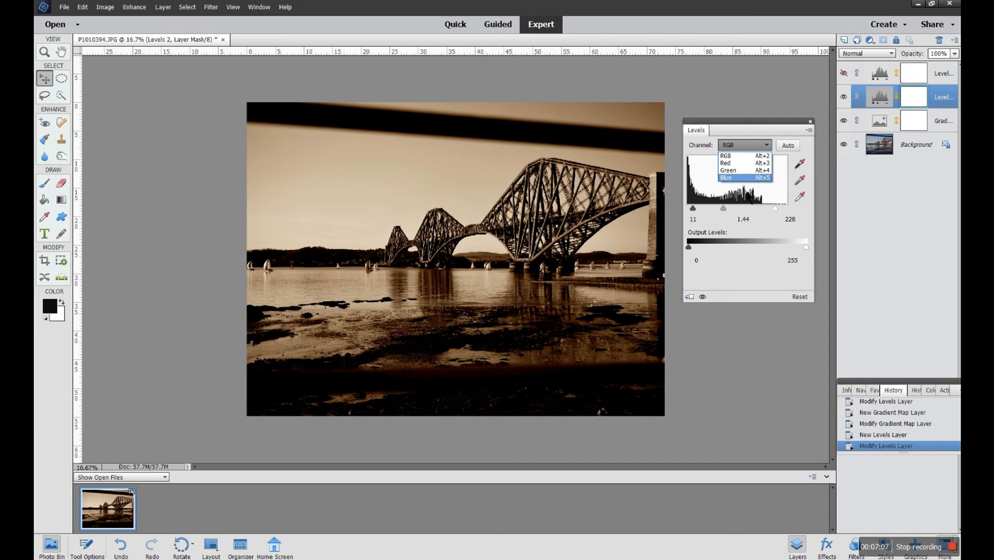
{"action": "left_click", "coordinate": [735, 145]}
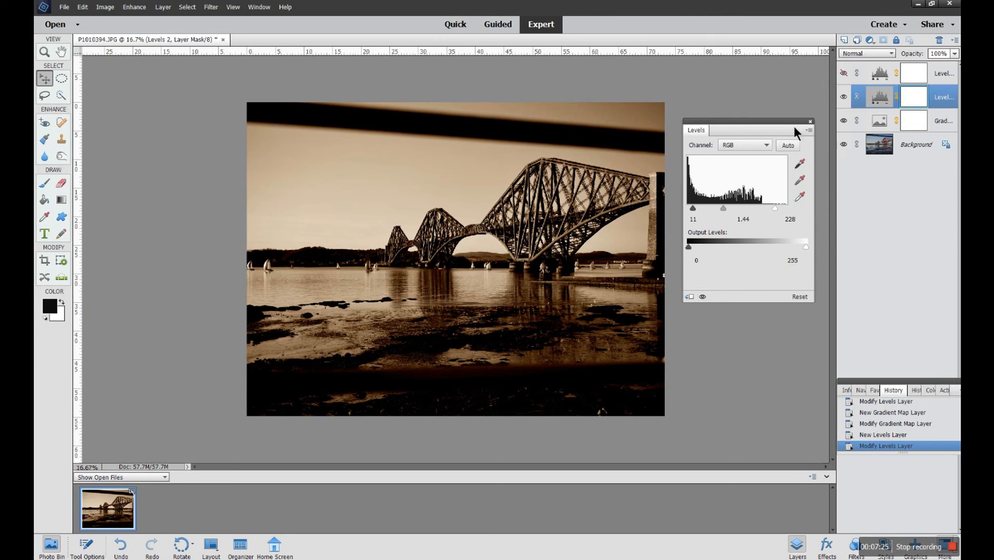
{"action": "left_click", "coordinate": [759, 146]}
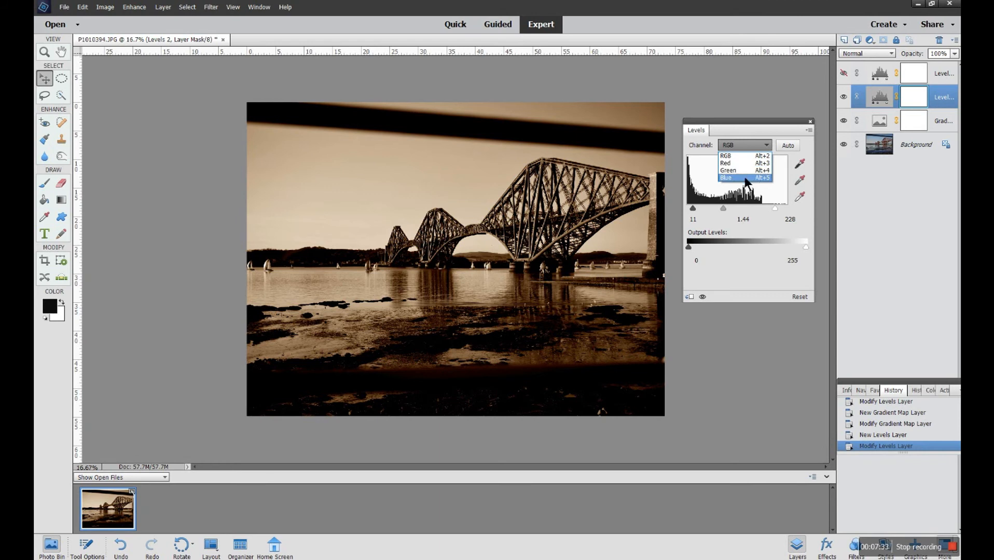
{"action": "left_click", "coordinate": [764, 155]}
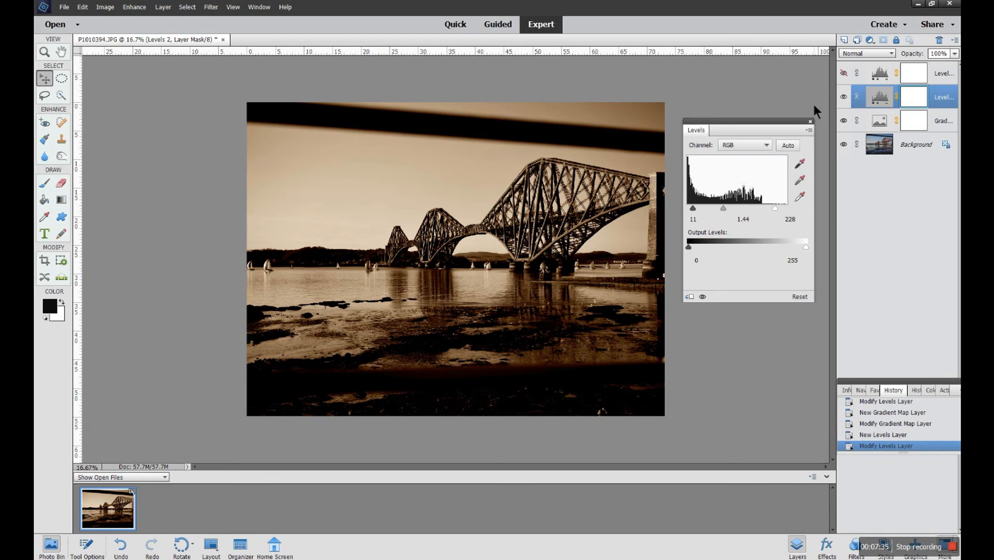
- Add another Levels adjustment layer above the sepia Levels layer and delete it again
{"action": "left_click", "coordinate": [869, 42]}
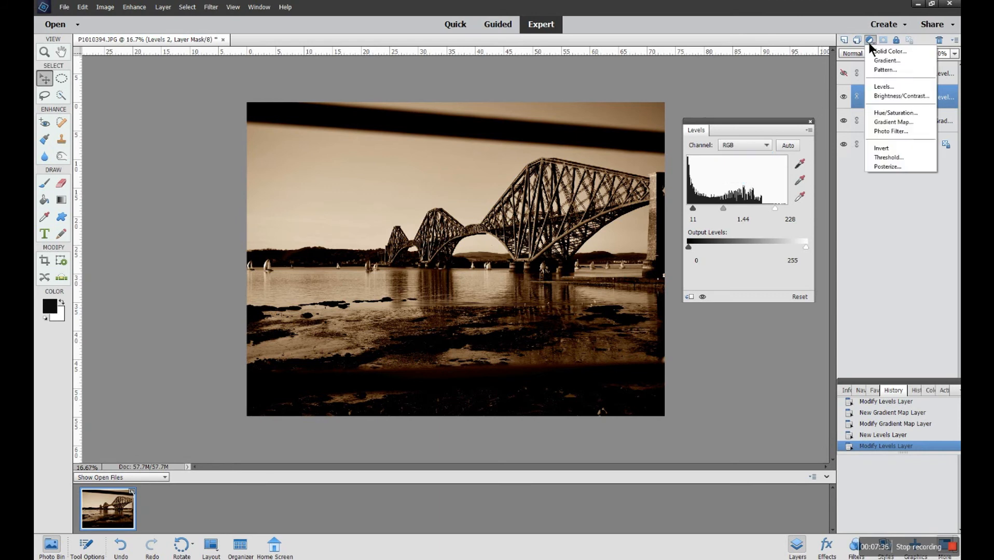
{"action": "left_click", "coordinate": [875, 85]}
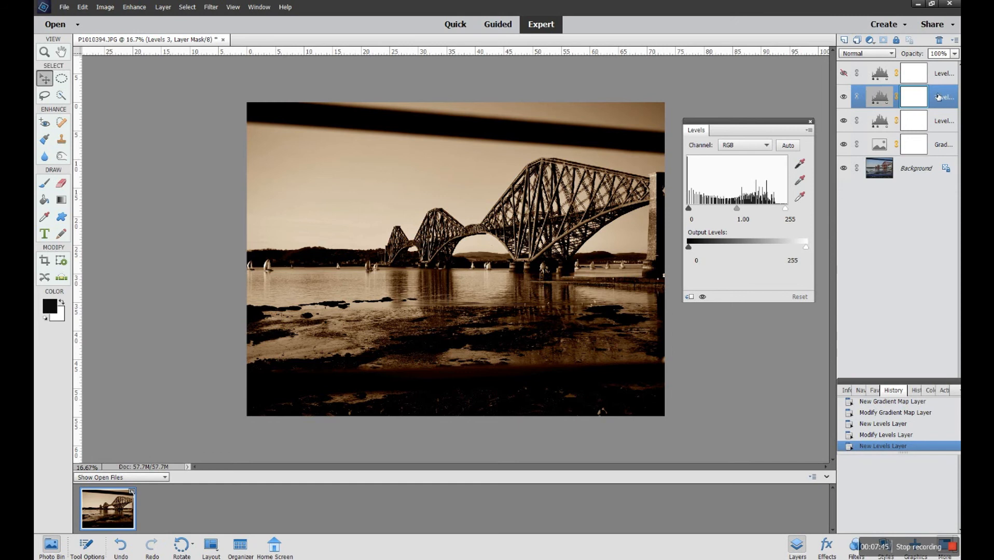
{"action": "left_click_drag", "start_coordinate": [939, 97], "coordinate": [939, 40]}
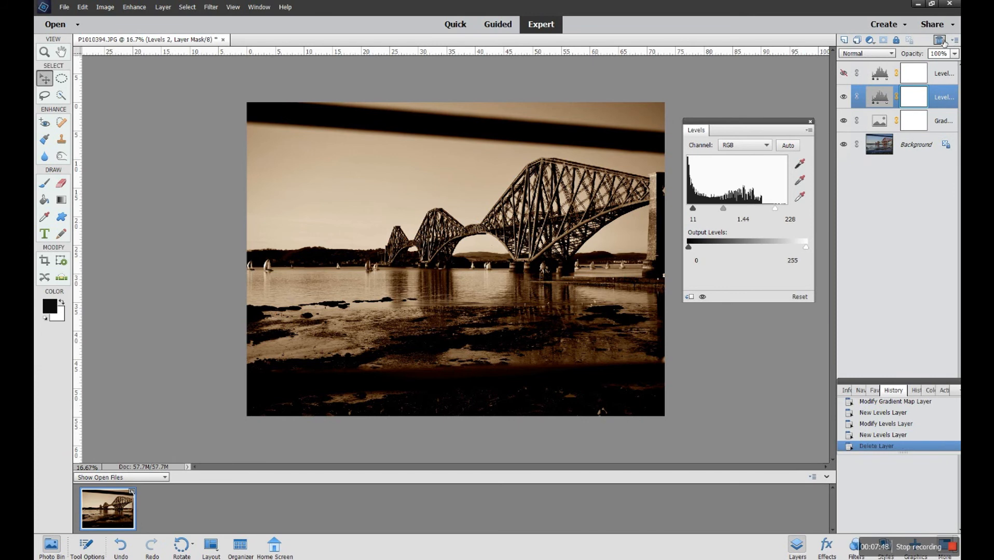
- Toggle the sepia Levels layer off and on repeatedly to compare it with the black-and-white version, leaving it hidden
{"action": "left_click", "coordinate": [843, 97]}
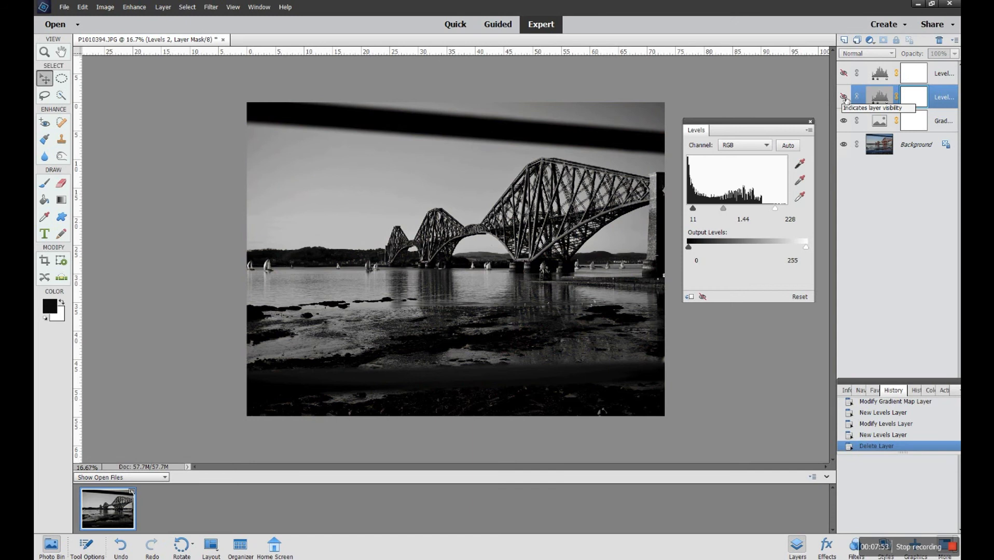
{"action": "left_click", "coordinate": [844, 98]}
{"action": "left_click", "coordinate": [844, 97]}
{"action": "left_click", "coordinate": [843, 98]}
{"action": "left_click", "coordinate": [844, 98]}
{"action": "left_click", "coordinate": [844, 98]}
{"action": "left_click", "coordinate": [844, 99]}
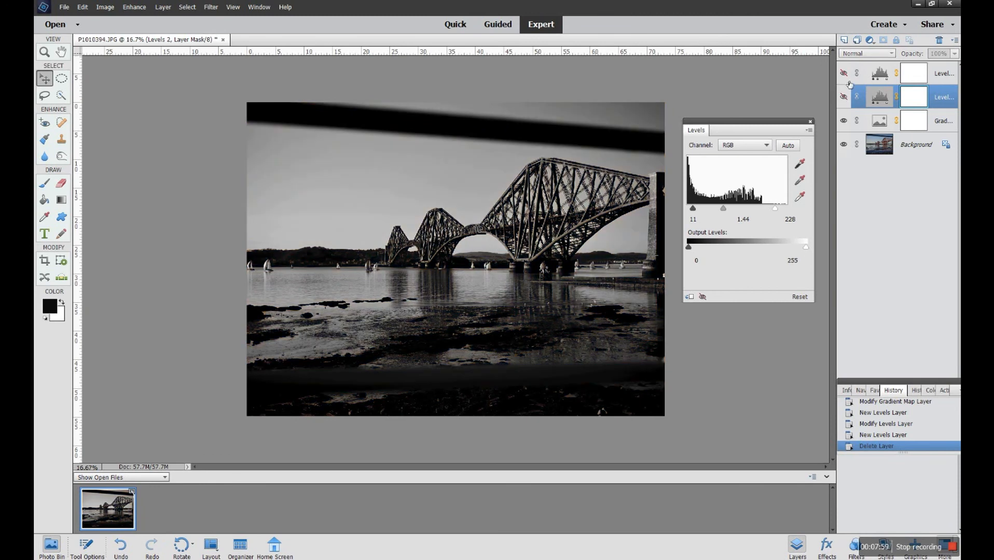
- Show the topmost Levels layer, hide the Gradient Map and toggle that Levels layer to compare its colours with the original photo
{"action": "left_click", "coordinate": [844, 74]}
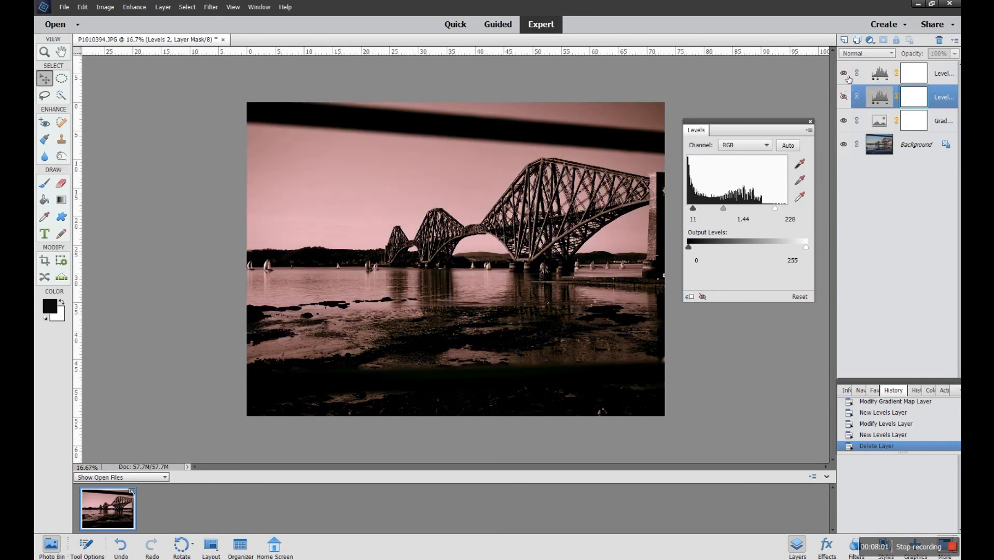
{"action": "left_click", "coordinate": [844, 121]}
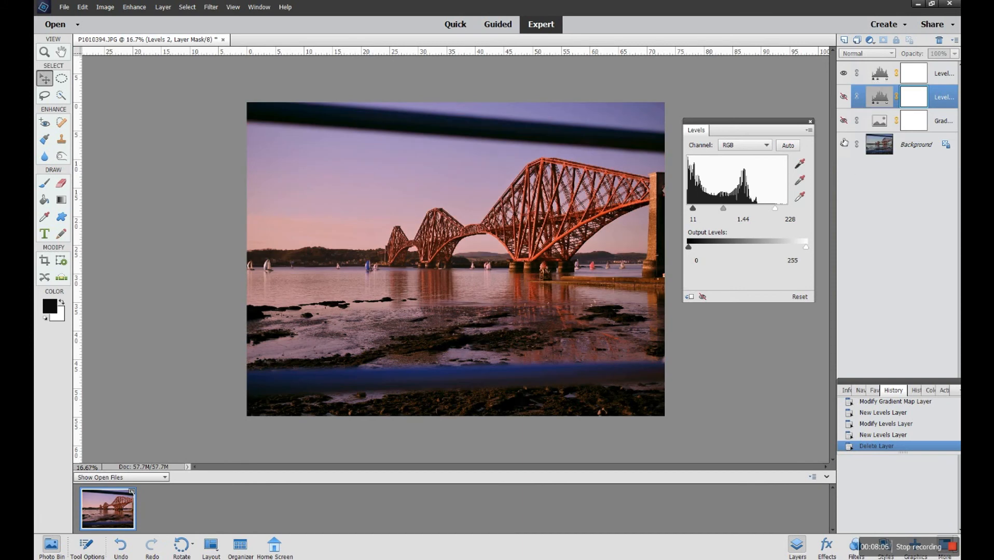
{"action": "left_click", "coordinate": [845, 73]}
{"action": "left_click", "coordinate": [845, 74]}
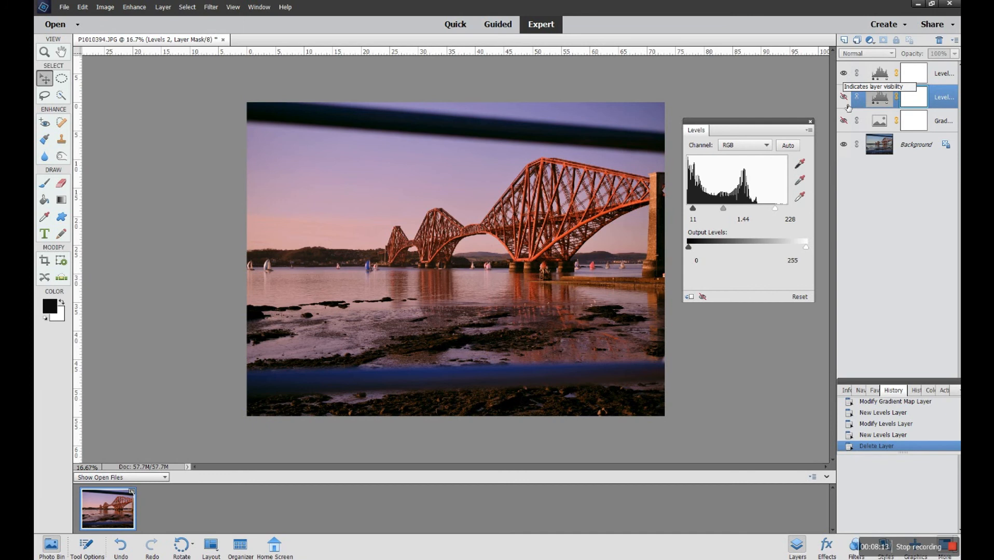
{"action": "left_click", "coordinate": [844, 73]}
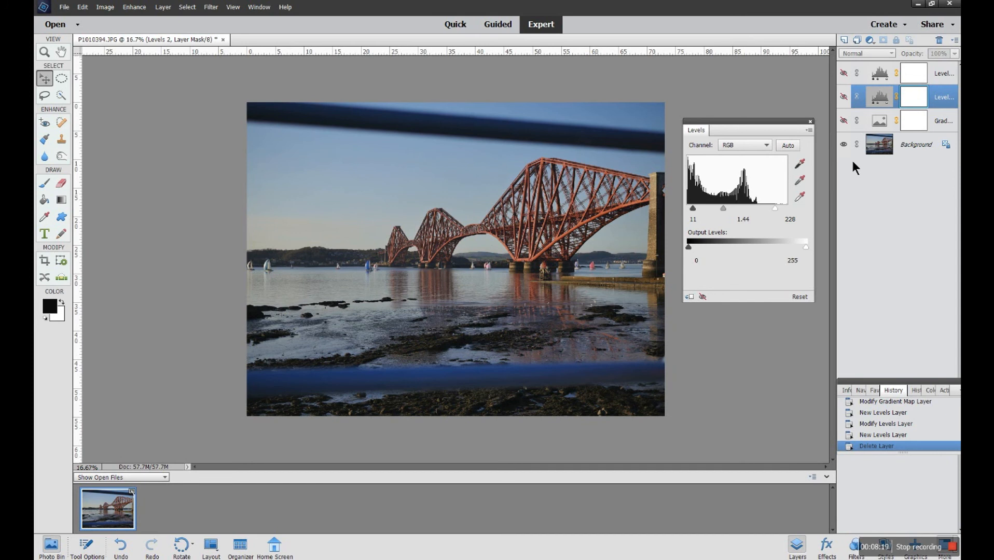
{"action": "left_click", "coordinate": [844, 73]}
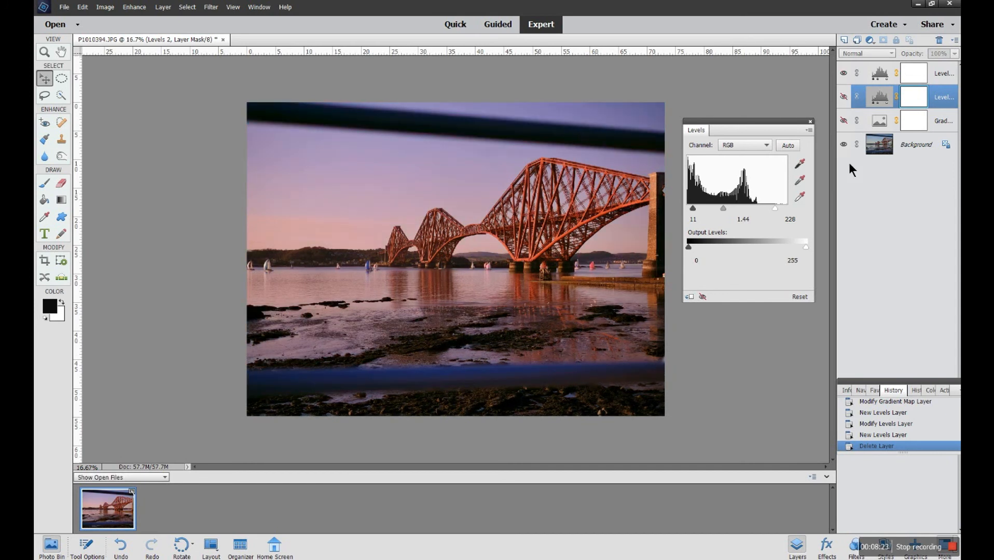
- Hide the topmost Levels layer and show the sepia Levels and Gradient Map layers to restore the sepia version
{"action": "left_click", "coordinate": [844, 75]}
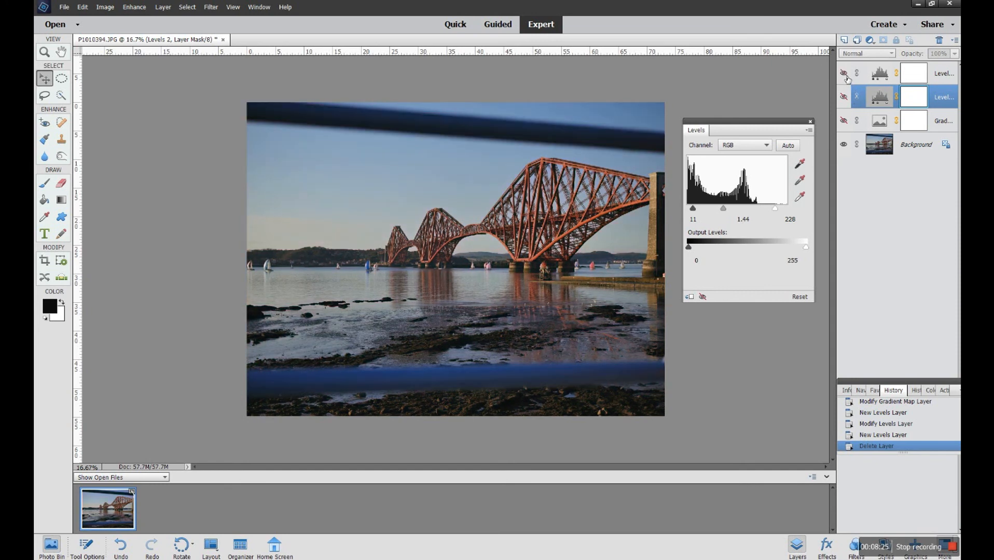
{"action": "left_click", "coordinate": [843, 97]}
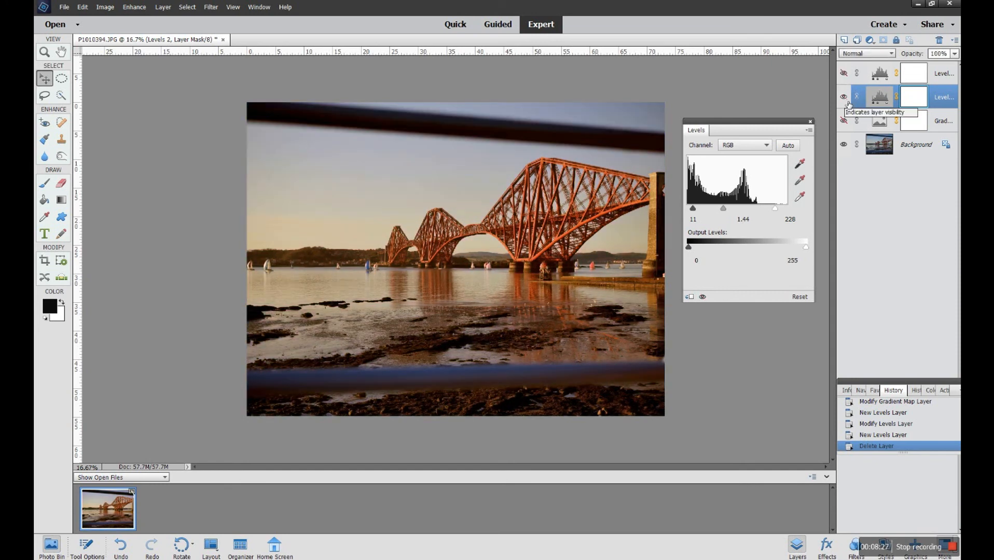
{"action": "left_click", "coordinate": [843, 121]}
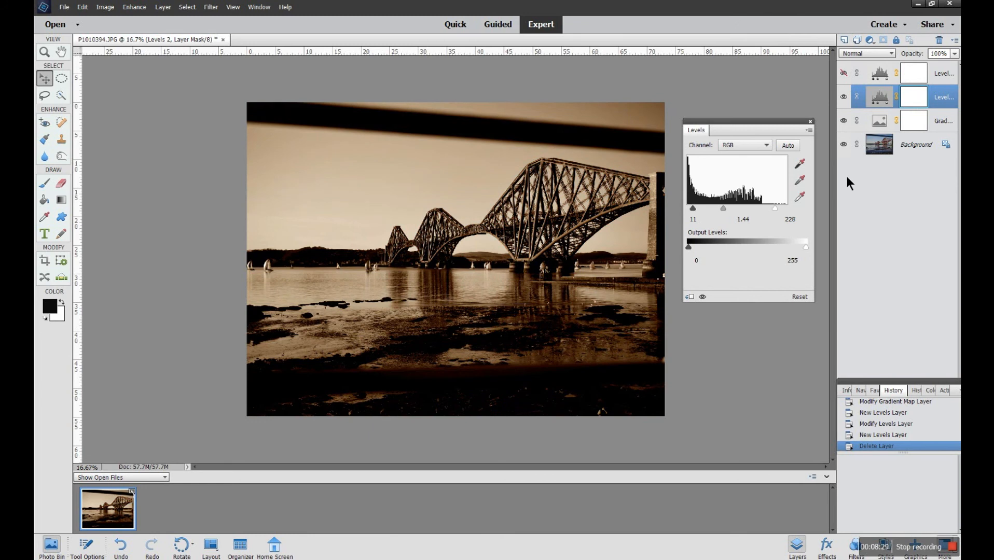
- Hide the Gradient Map, briefly show the topmost Levels layer for comparison, and hide the sepia Levels layer to reveal the original photo
{"action": "left_click", "coordinate": [843, 120]}
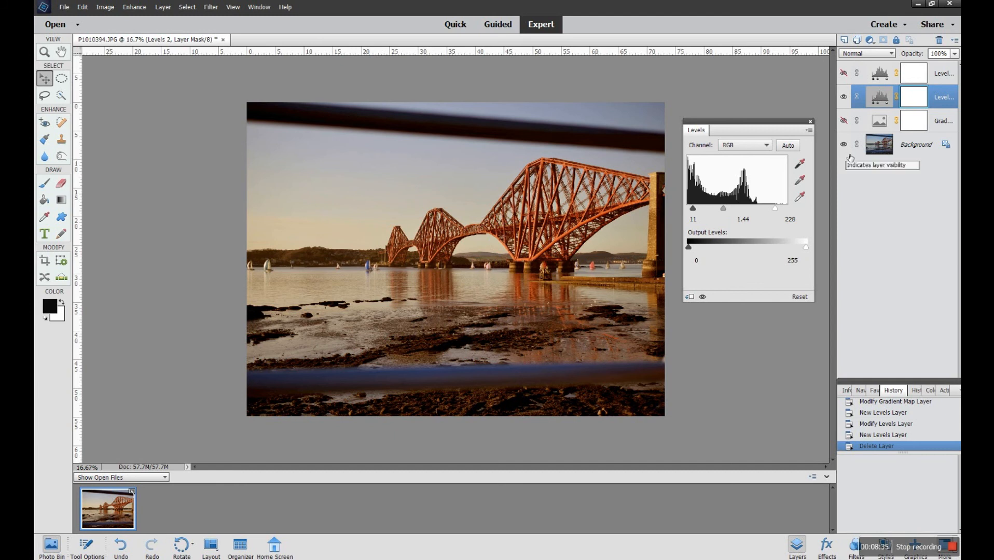
{"action": "left_click", "coordinate": [844, 73]}
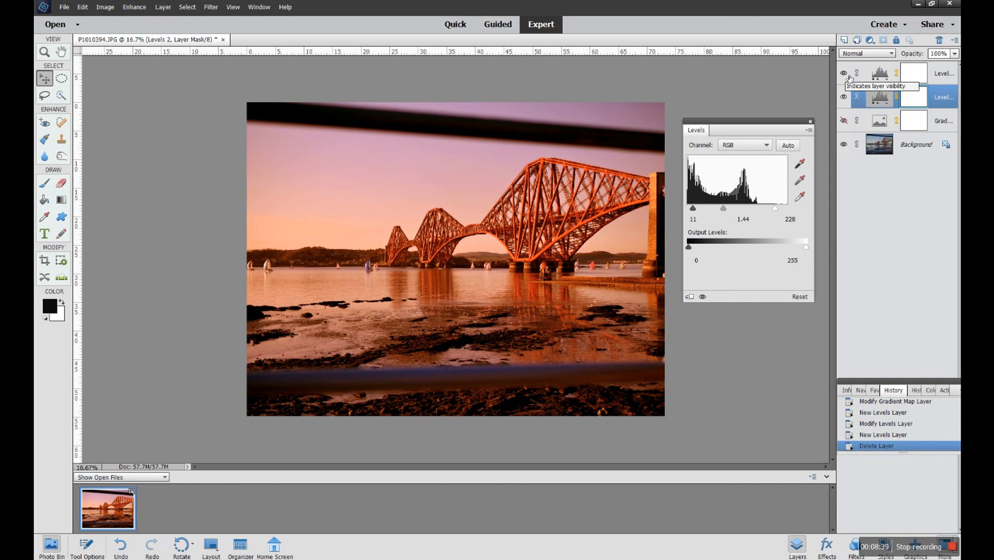
{"action": "left_click", "coordinate": [844, 73]}
{"action": "left_click", "coordinate": [843, 97]}
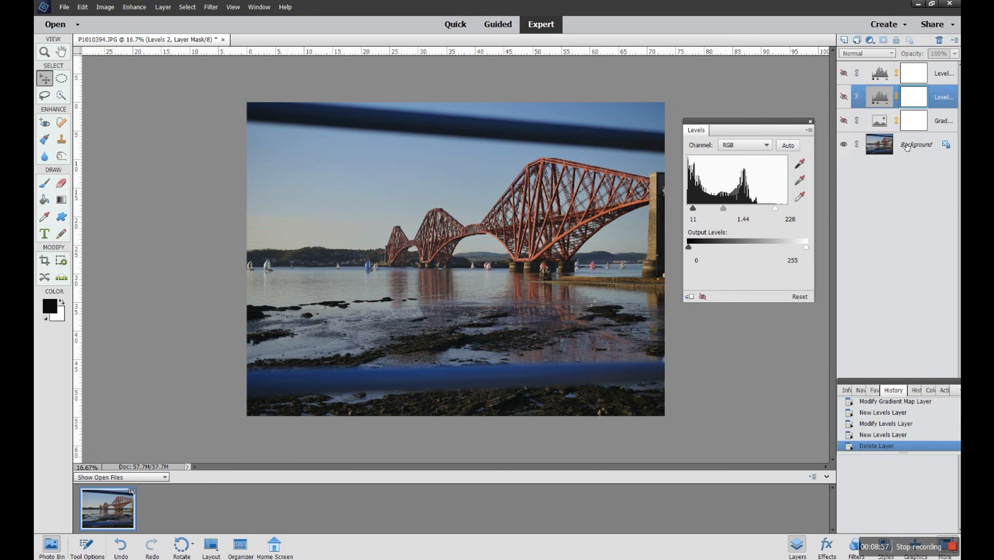
- Preview the sepia Levels layer on the colour photo, then hide it and show only the topmost Levels layer over the background
{"action": "left_click", "coordinate": [843, 97]}
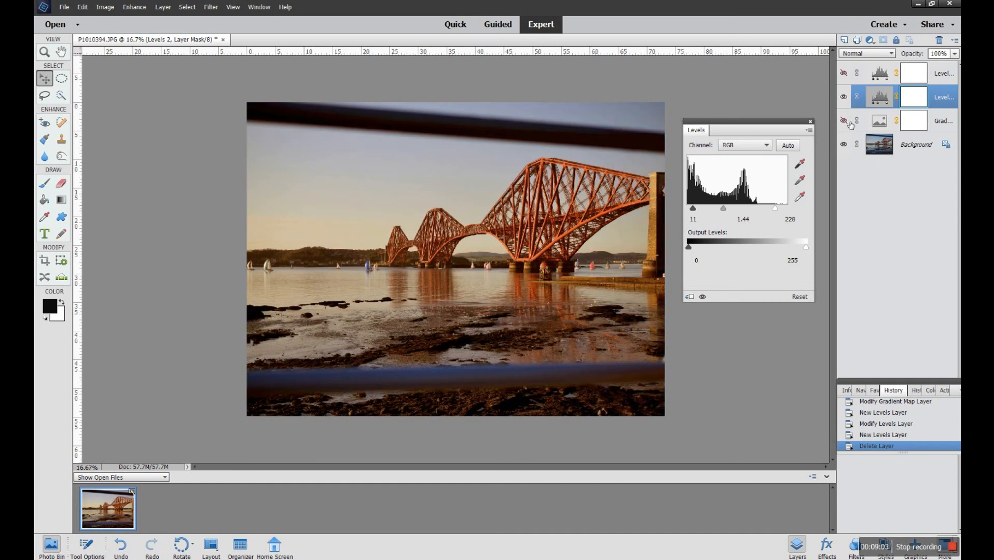
{"action": "left_click", "coordinate": [843, 97]}
{"action": "left_click", "coordinate": [844, 73]}
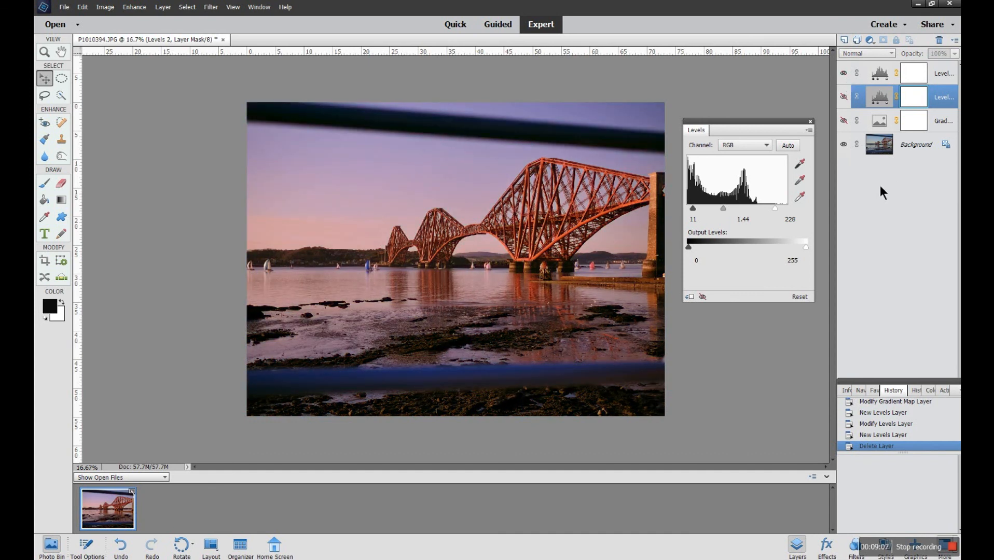
- Open the channel list of the selected Levels adjustment to review the RGB, Red, Green and Blue options
{"action": "left_click", "coordinate": [767, 146]}
{"action": "left_click", "coordinate": [761, 149]}
{"action": "left_click", "coordinate": [766, 145]}
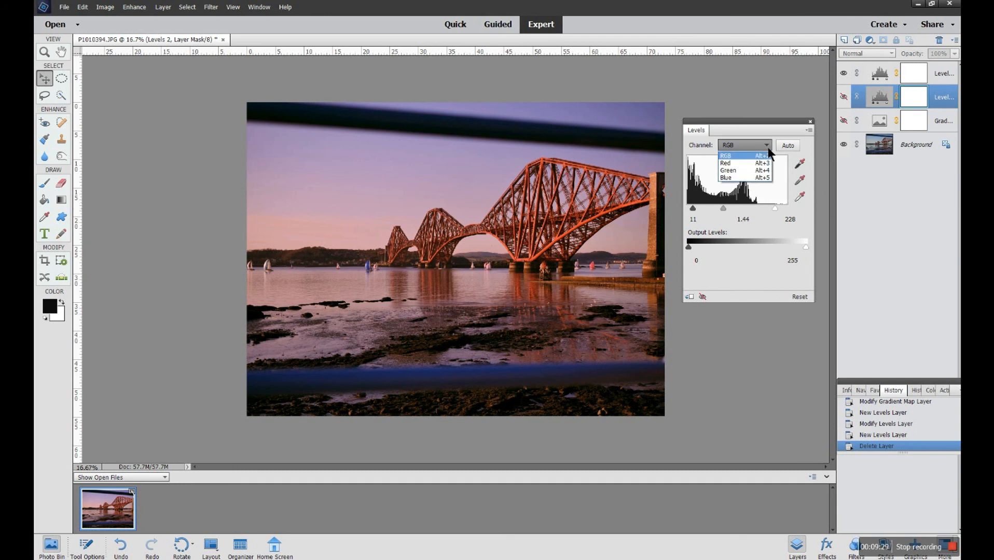